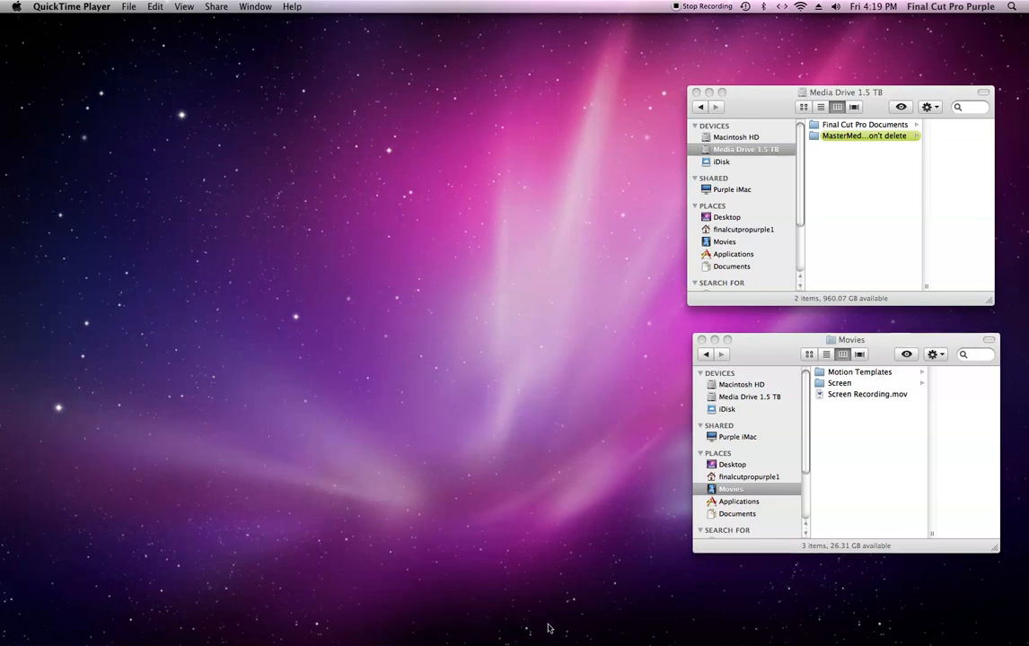
Step: Rename the new event on Media Drive 1.5 TB as "diving clips"
{"action": "mouse_move", "coordinate": [545, 632]}
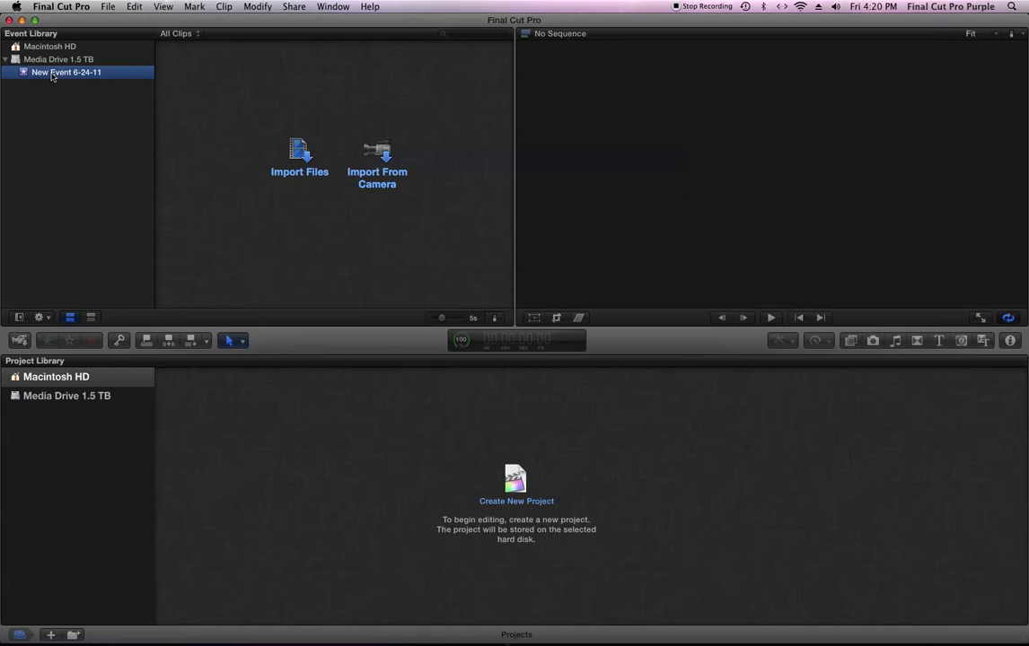
{"action": "left_click", "coordinate": [51, 72]}
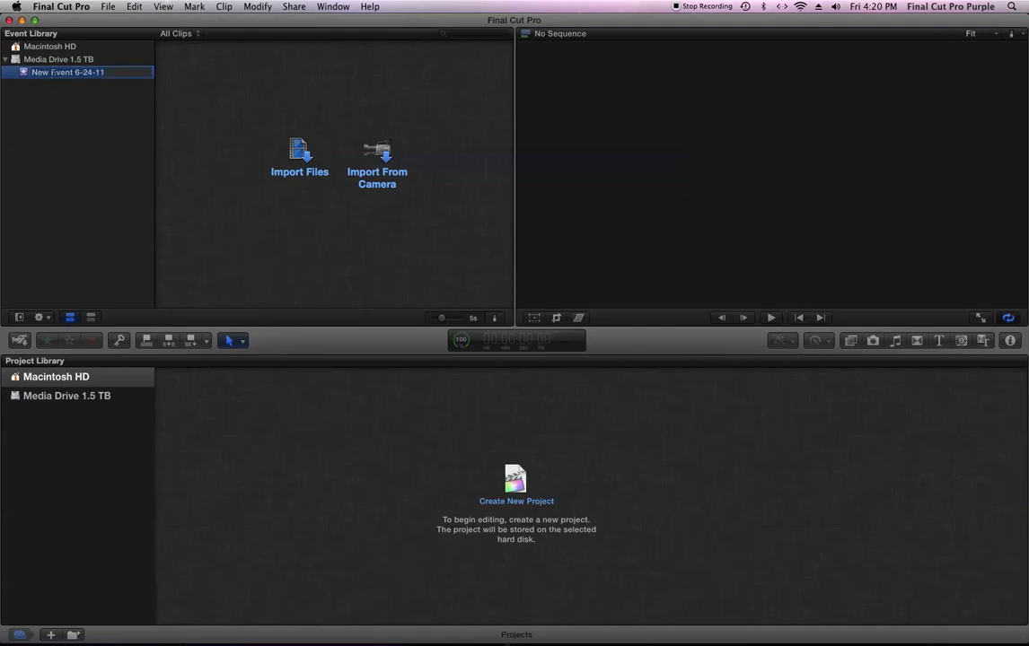
{"action": "type", "text": "diving clips"}
{"action": "key", "text": "Return"}
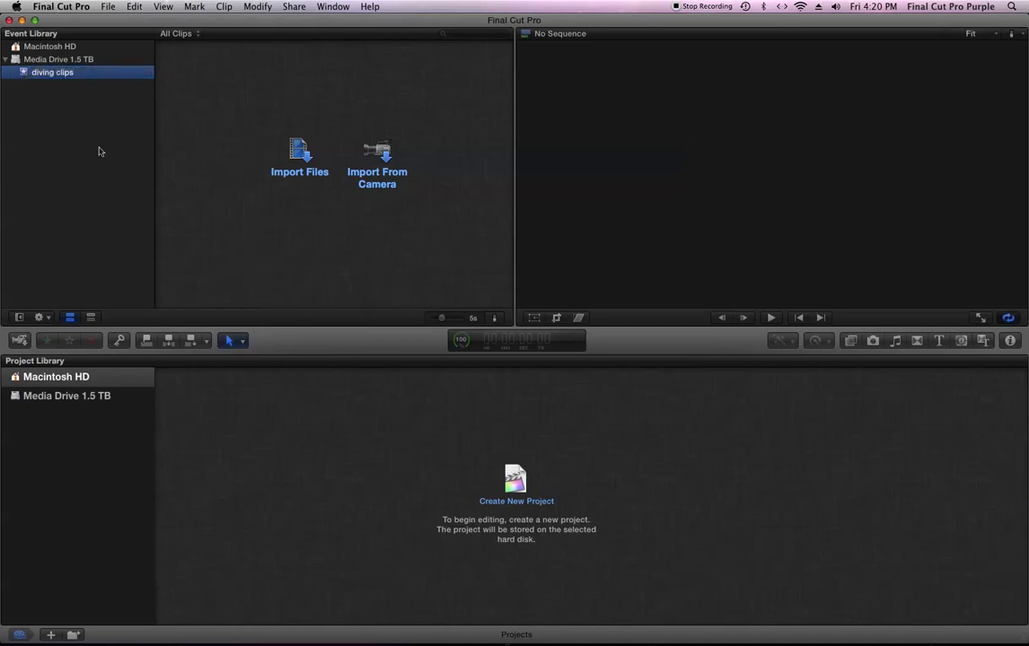
Step: Import the last ten clips of the diving Clips folder in MasterMedia_Don't delete on Media Drive 1.5 TB into the diving clips event
{"action": "left_click", "coordinate": [303, 162]}
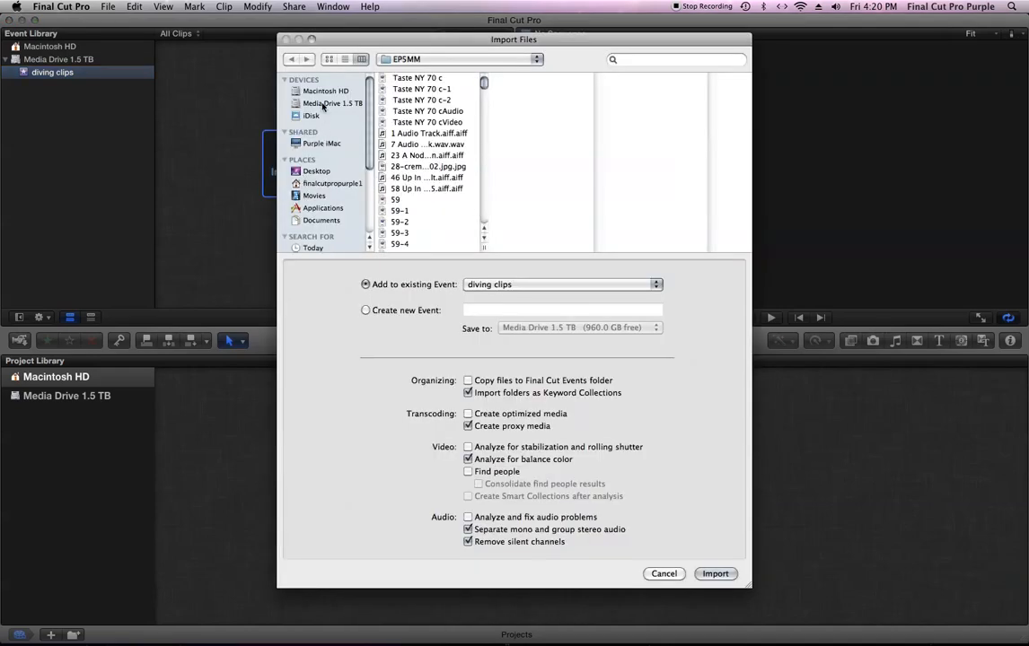
{"action": "left_click", "coordinate": [290, 101]}
{"action": "left_click", "coordinate": [413, 100]}
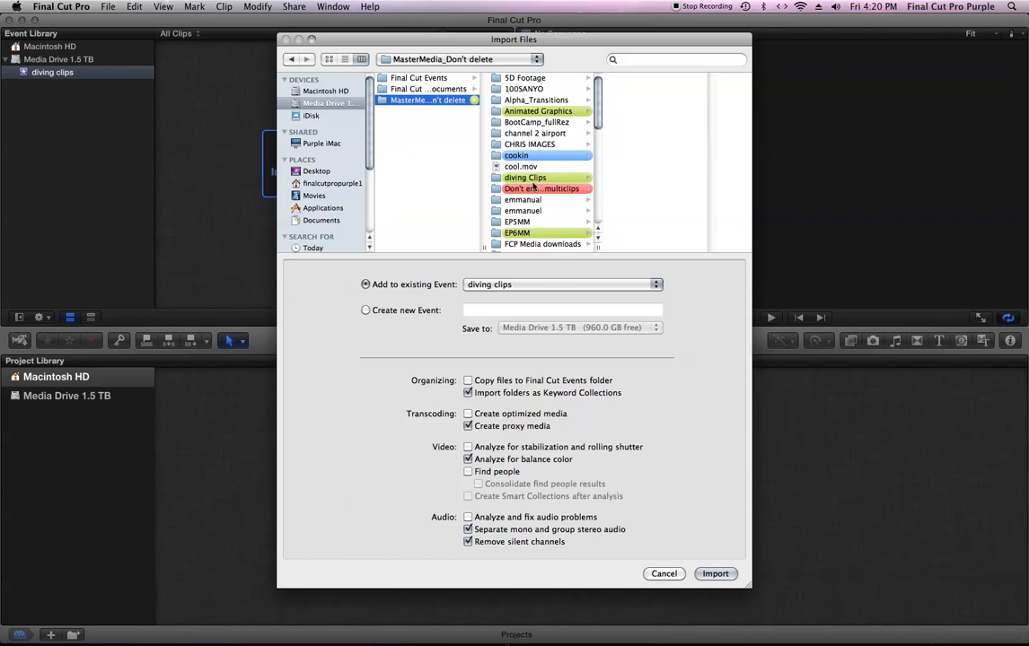
{"action": "left_click", "coordinate": [537, 178]}
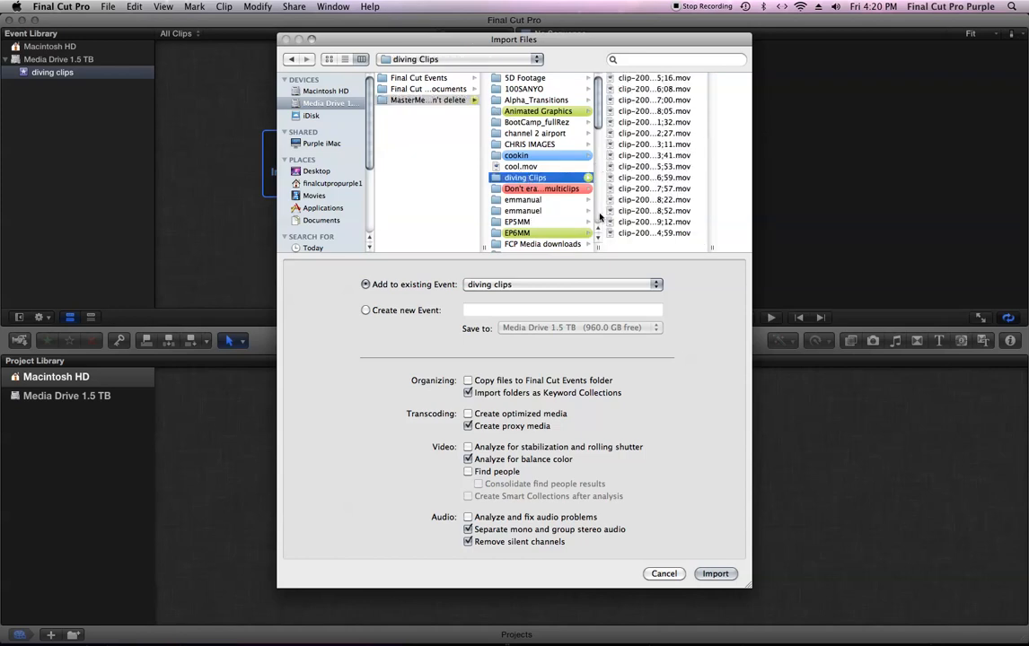
{"action": "left_click_drag", "start_coordinate": [668, 244], "coordinate": [664, 135]}
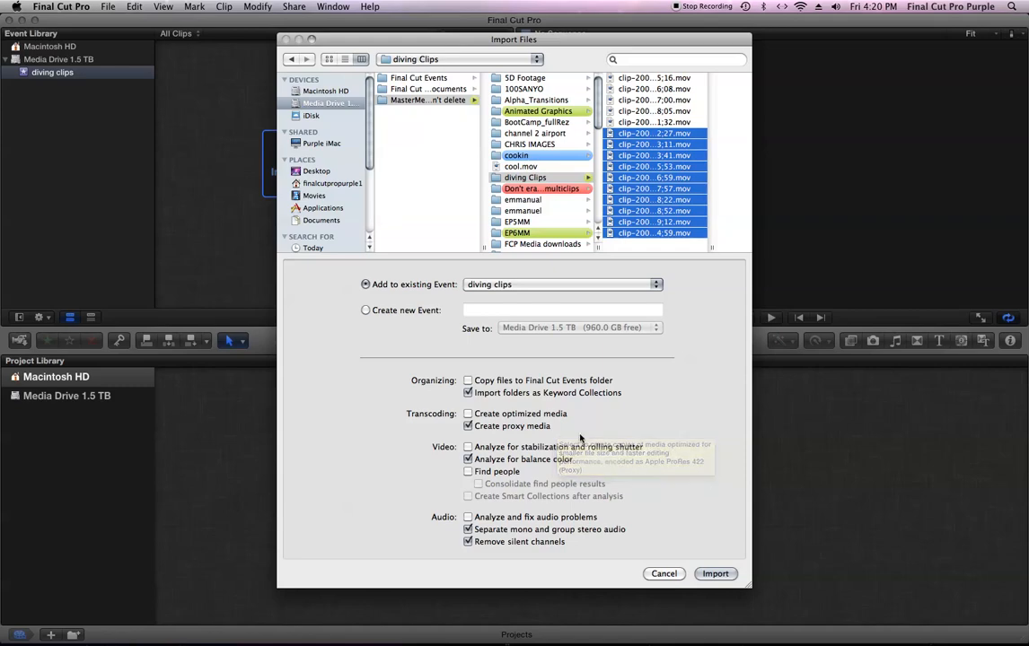
{"action": "left_click", "coordinate": [716, 574]}
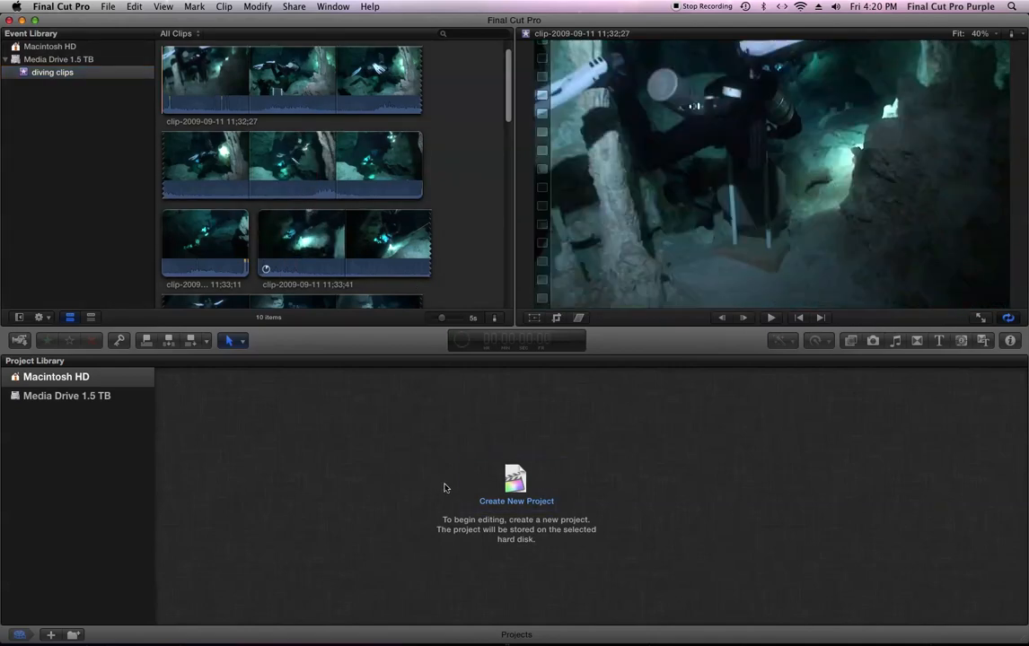
Step: Create a project named "diving movie" with diving clips as its default event and automatic video properties
{"action": "left_click", "coordinate": [516, 492]}
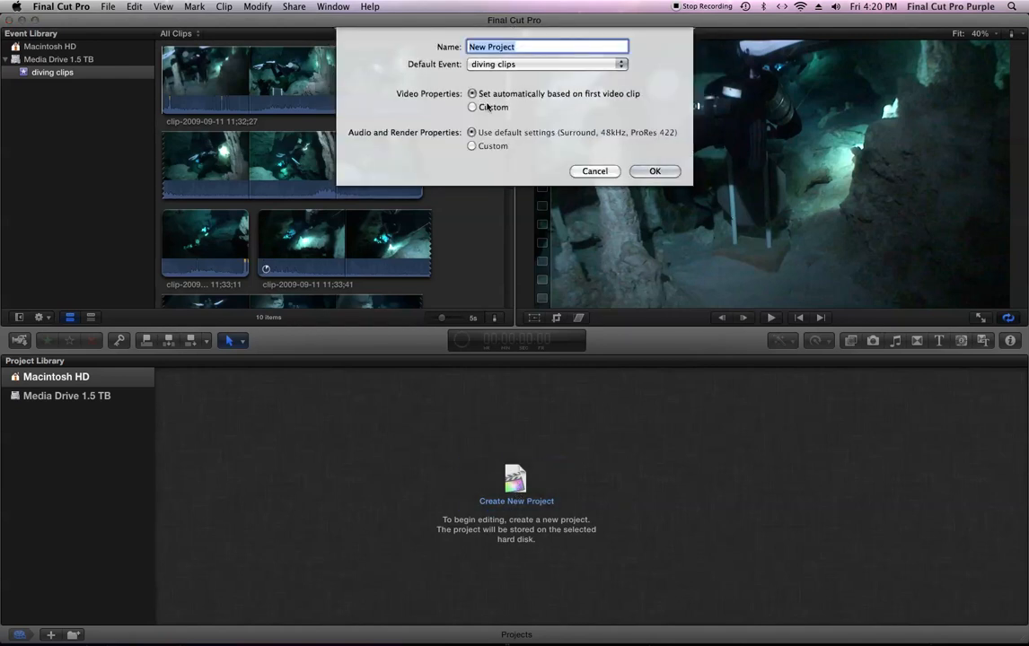
{"action": "type", "text": "d"}
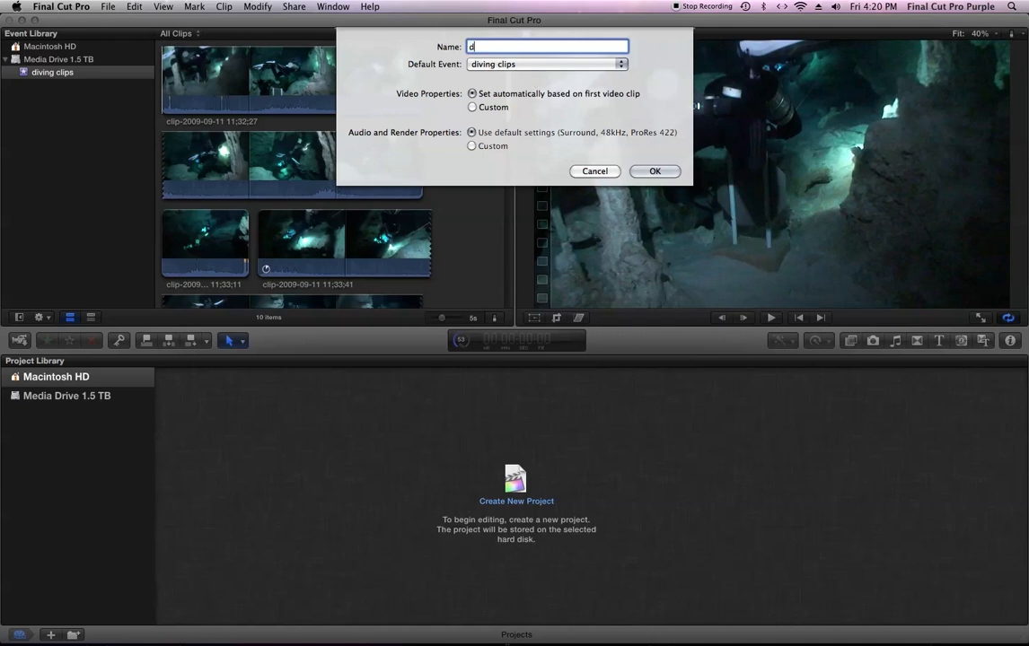
{"action": "type", "text": "iving movie"}
{"action": "left_click", "coordinate": [656, 171]}
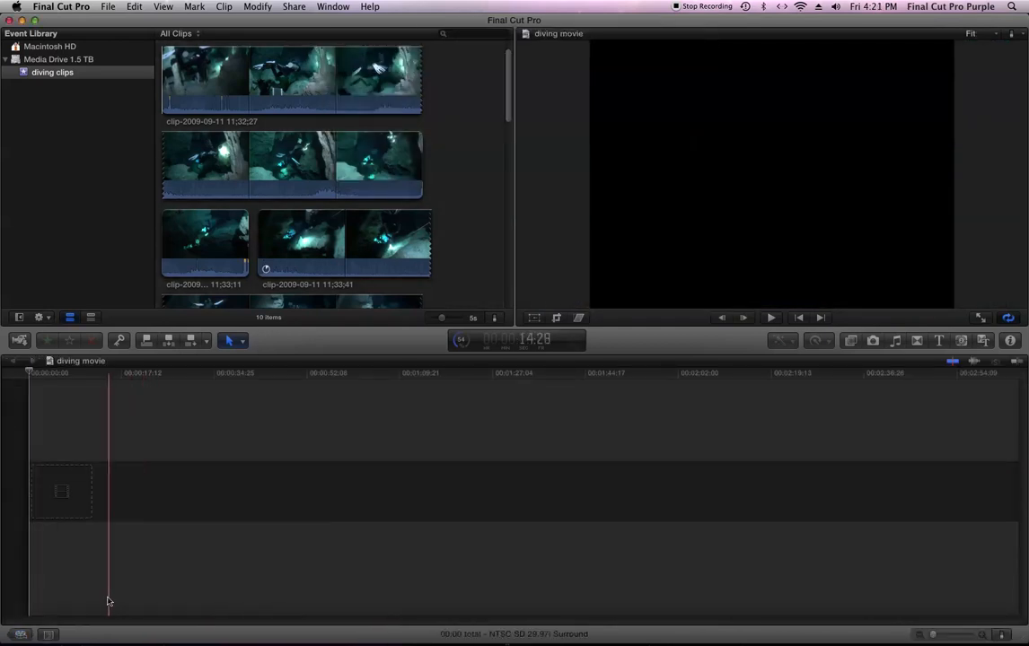
Step: Switch to Finder, inspect the diving movie folder inside Movies > Final Cut Projects, and return to Final Cut Pro
{"action": "left_click", "coordinate": [102, 612]}
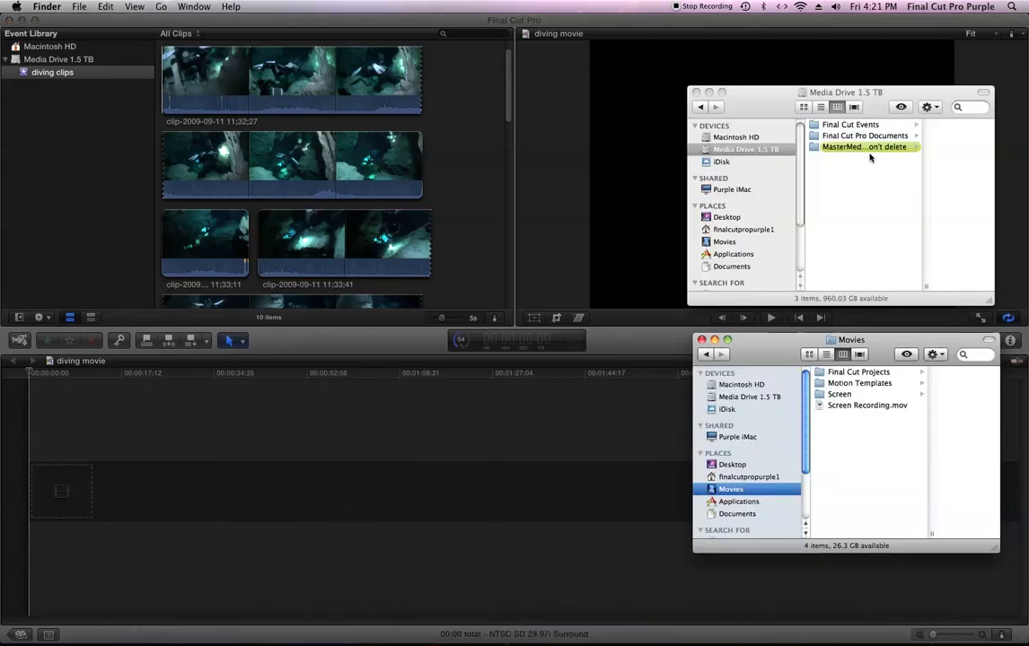
{"action": "left_click", "coordinate": [873, 372]}
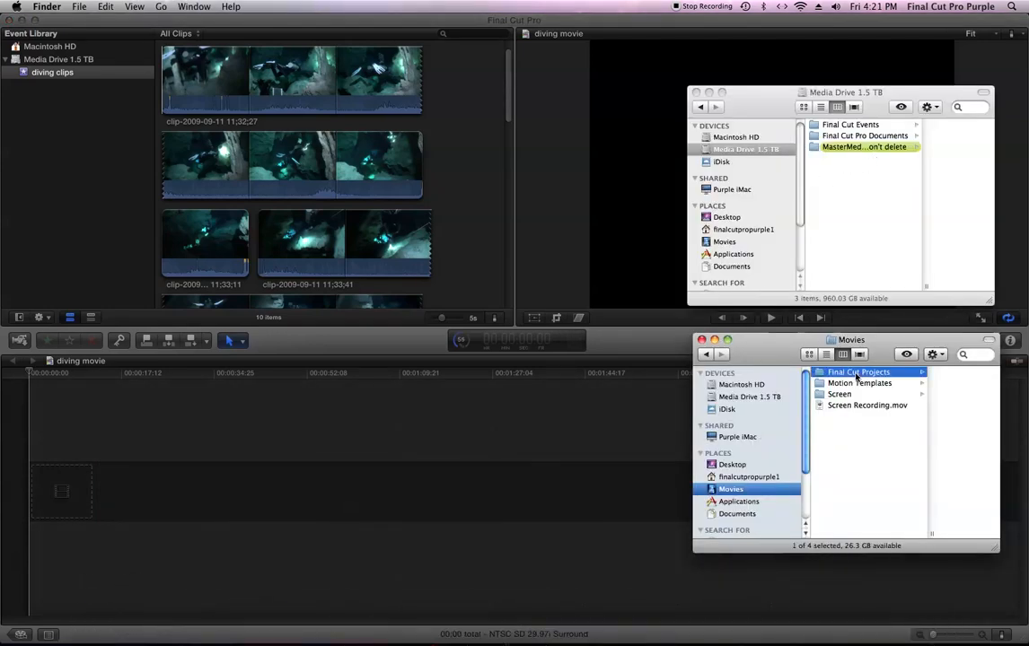
{"action": "left_click", "coordinate": [896, 373]}
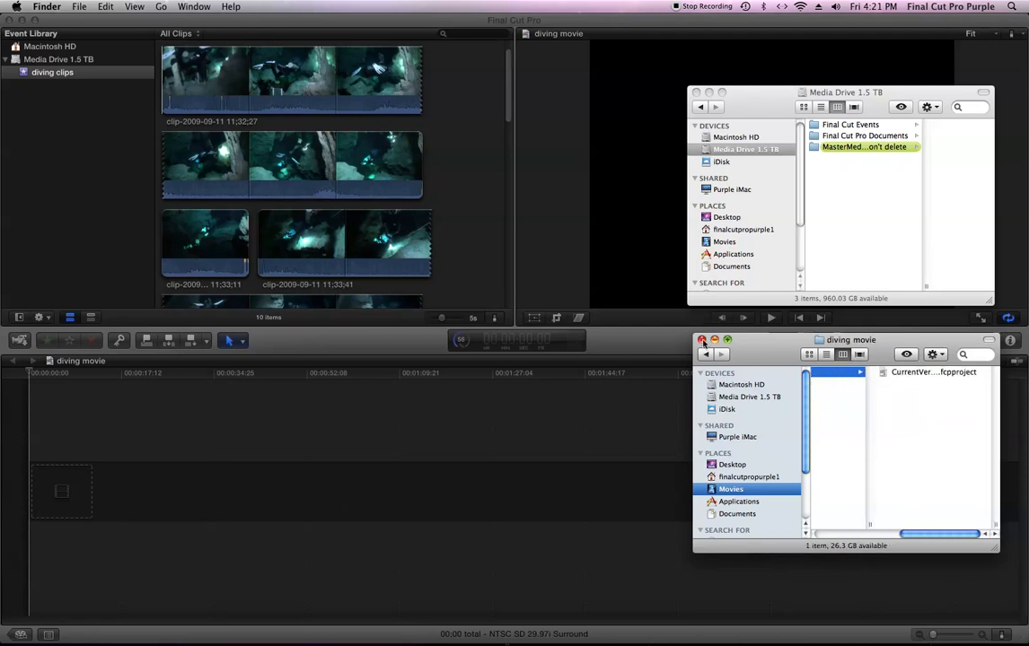
{"action": "left_click", "coordinate": [197, 377]}
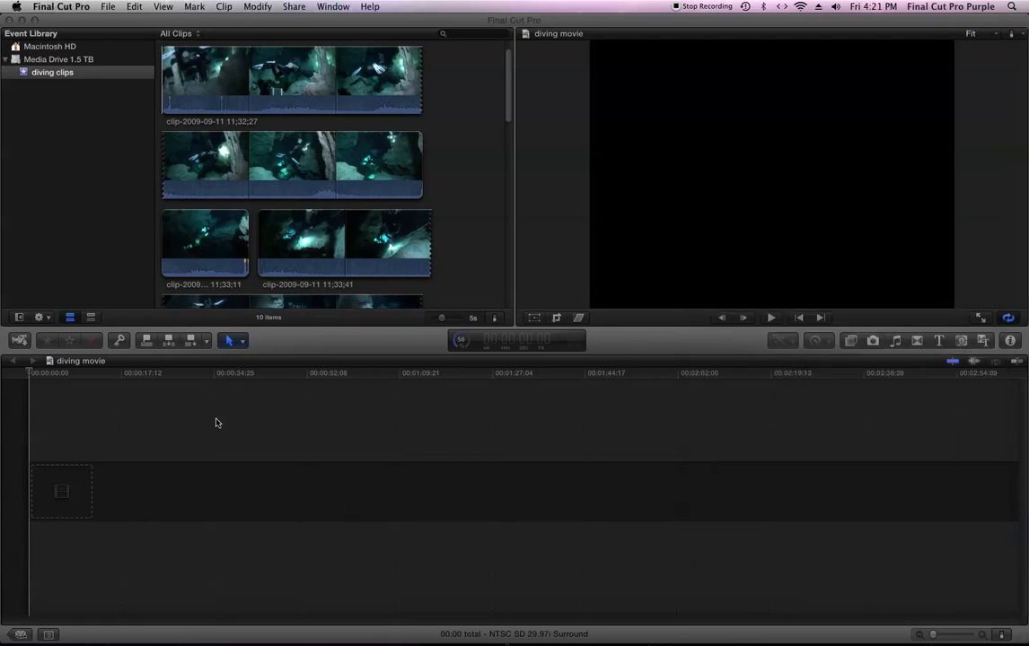
{"action": "left_click", "coordinate": [216, 89]}
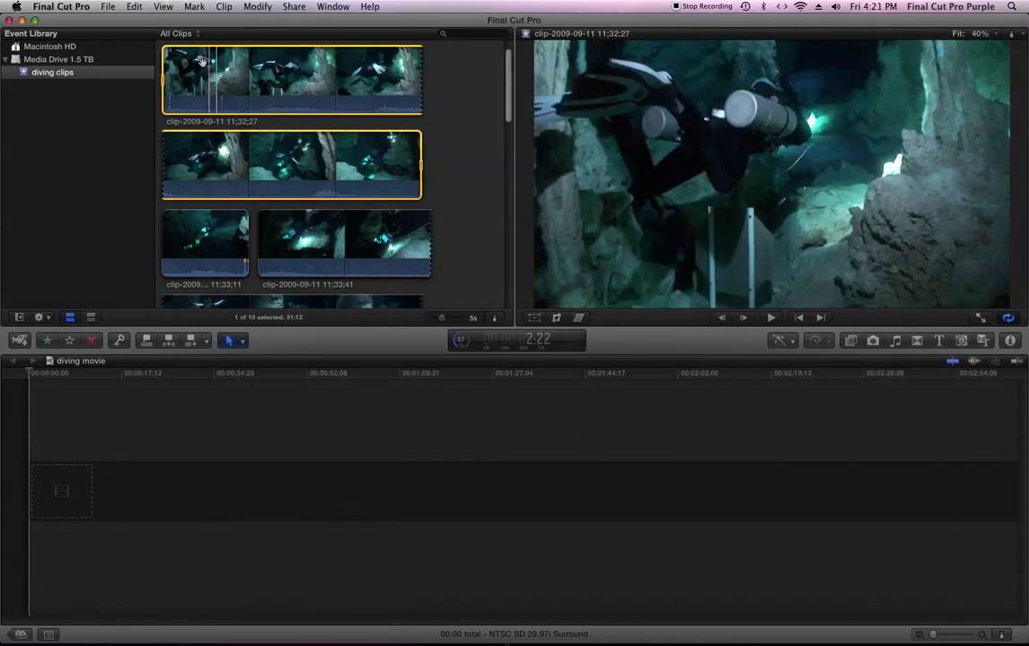
{"action": "key", "text": "i"}
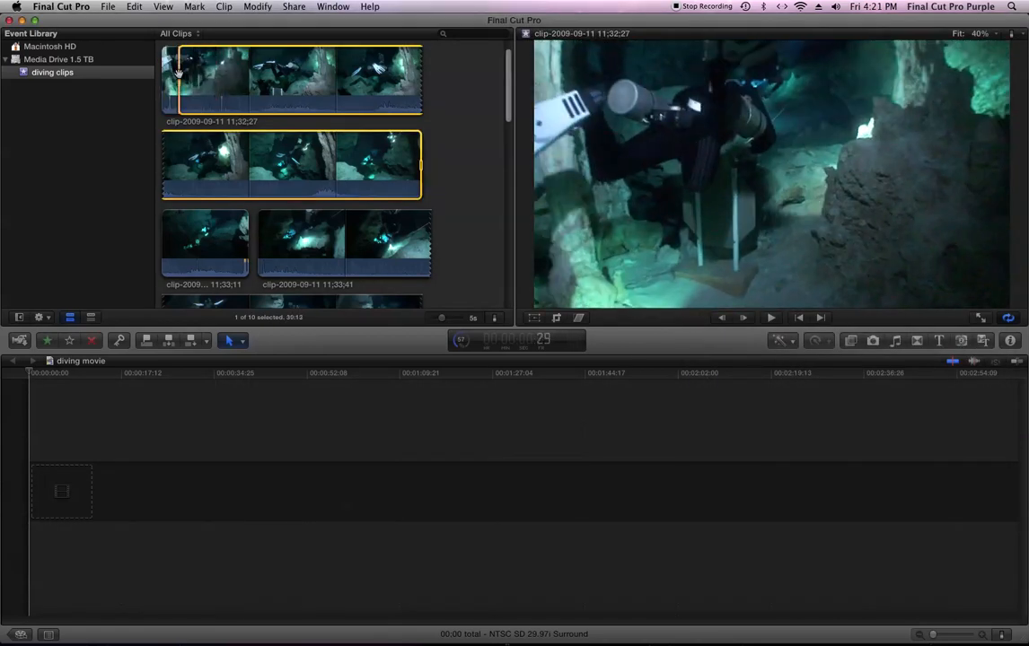
{"action": "key", "text": "o"}
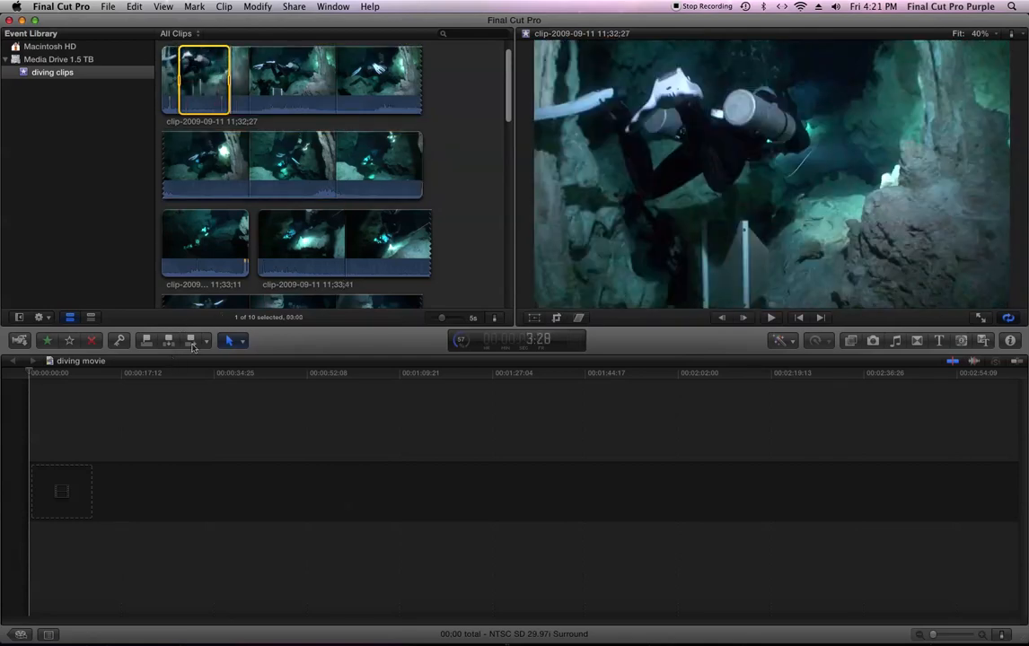
{"action": "left_click", "coordinate": [192, 346]}
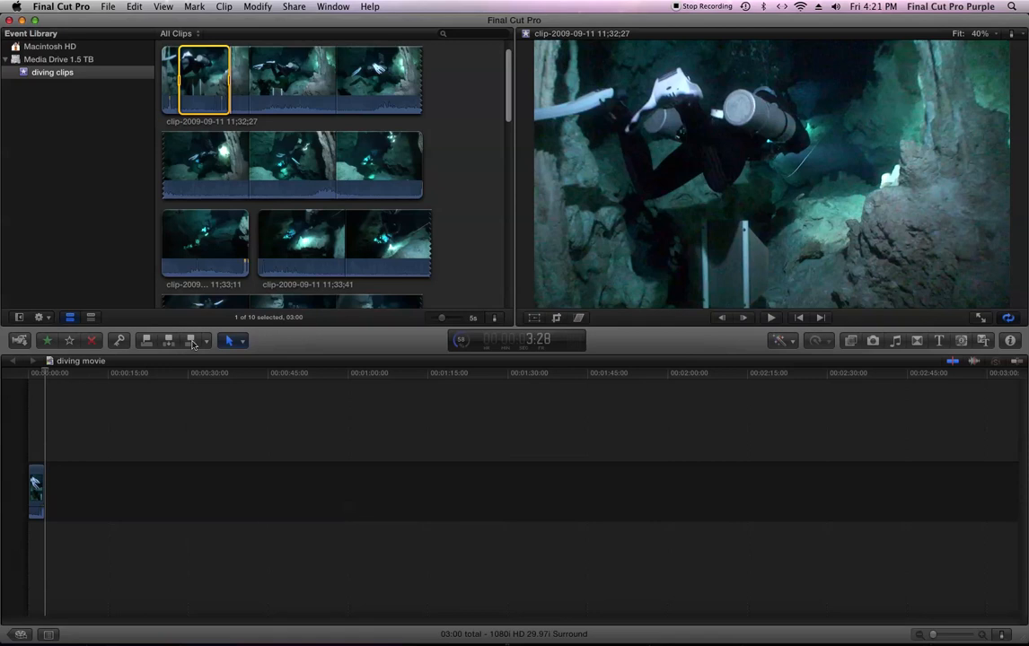
Step: Create a new event named "cooking clips" on Media Drive 1.5 TB
{"action": "left_click", "coordinate": [48, 109]}
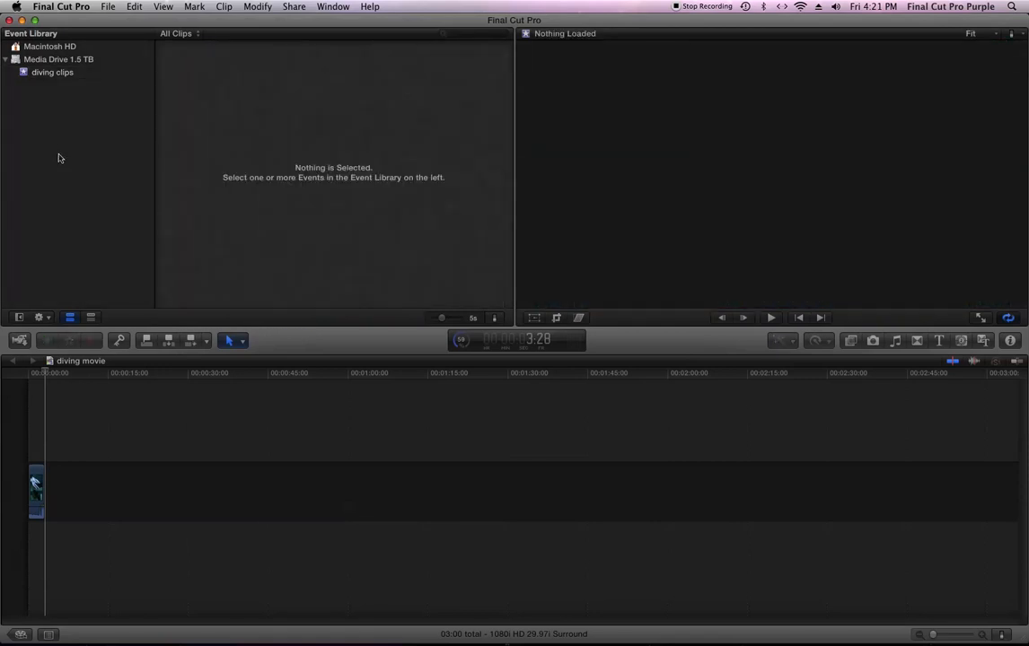
{"action": "left_click", "coordinate": [54, 58]}
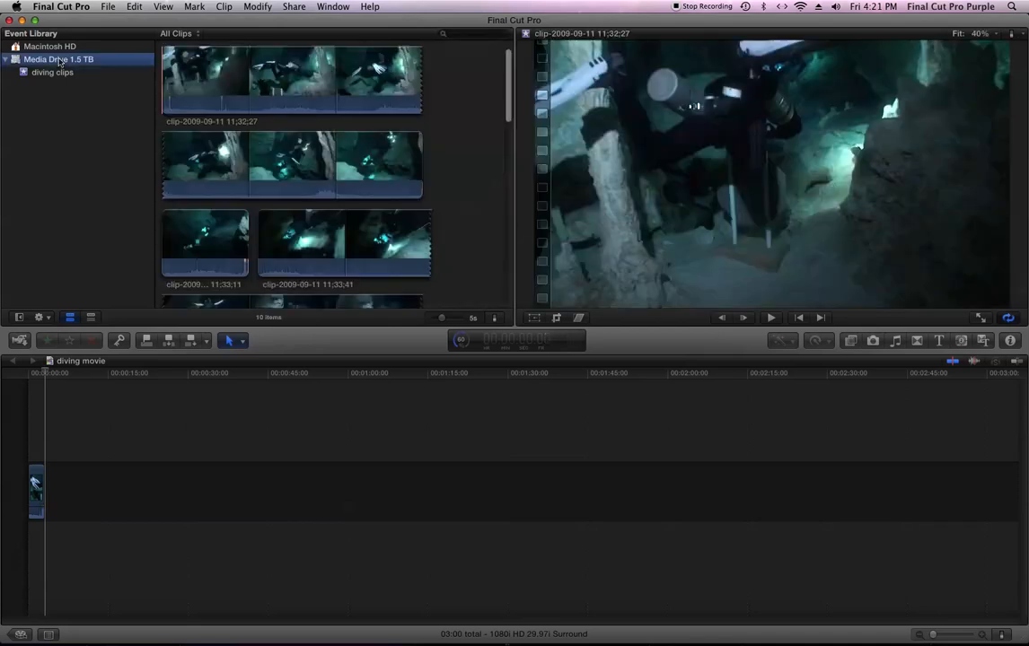
{"action": "left_click", "coordinate": [107, 7]}
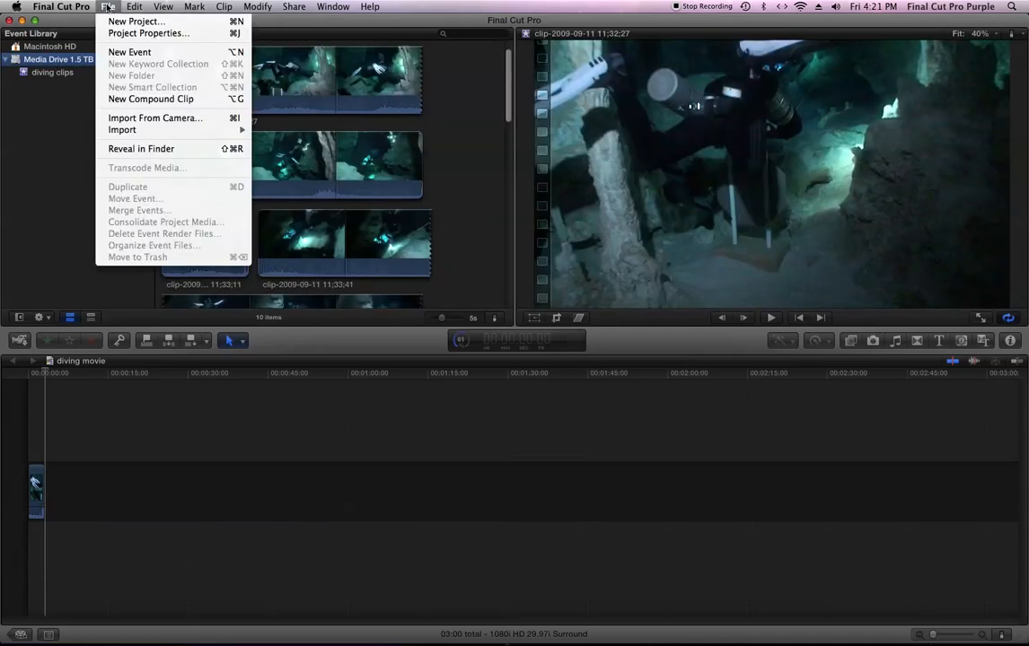
{"action": "left_click", "coordinate": [115, 52]}
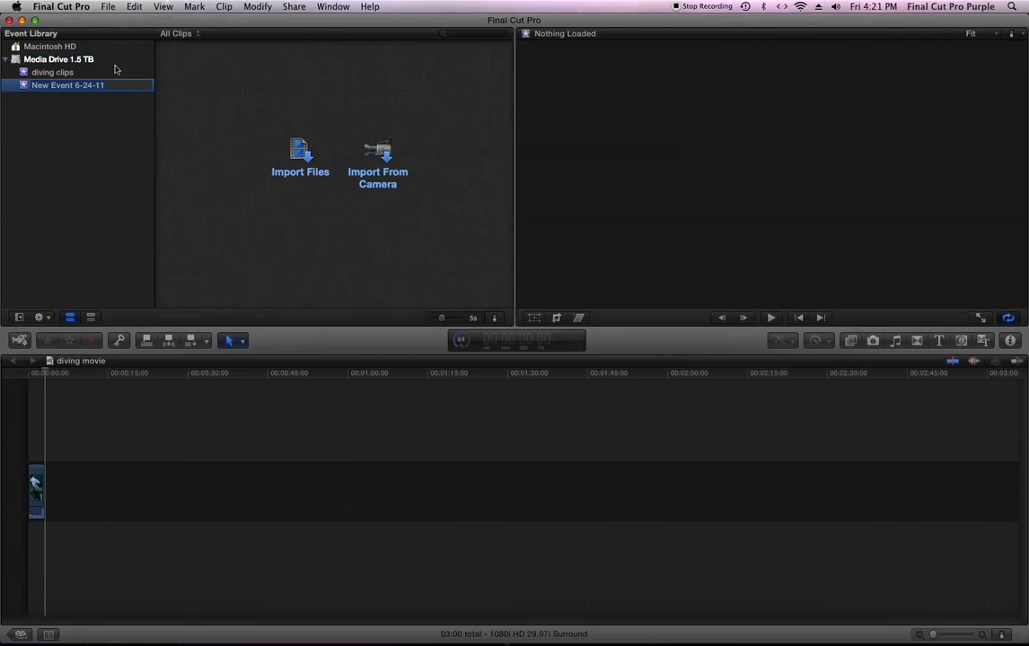
{"action": "type", "text": "cooking clips"}
{"action": "left_click", "coordinate": [41, 103]}
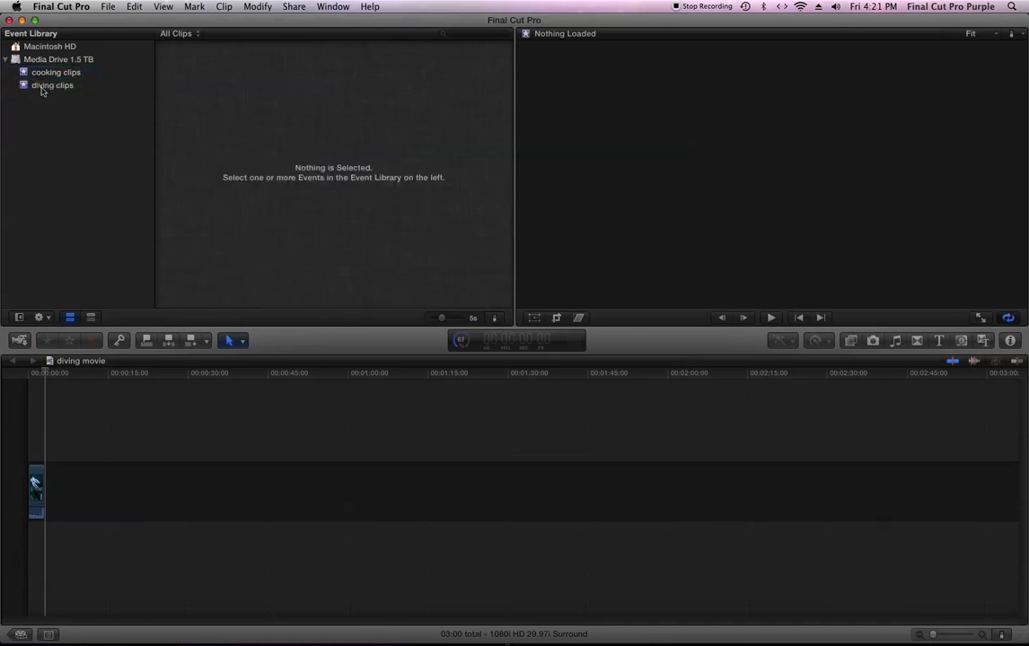
Step: Import the Taste NY 72 B clips berries-13 through berries-27 from the EP6MM media folder on Media Drive 1.5 TB into the cooking clips event
{"action": "left_click", "coordinate": [41, 77]}
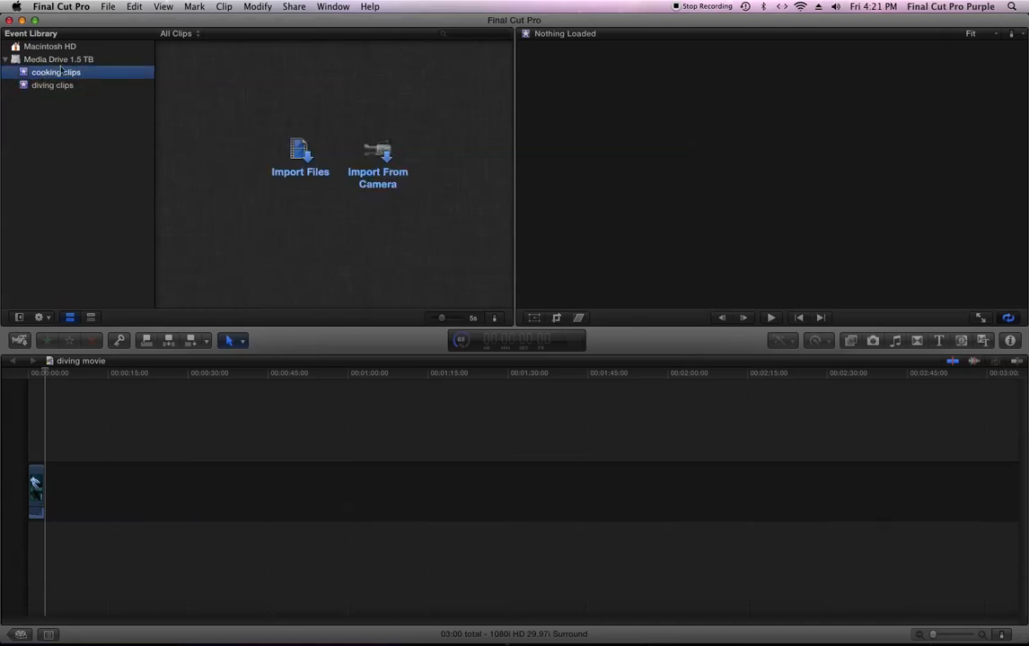
{"action": "left_click", "coordinate": [315, 167]}
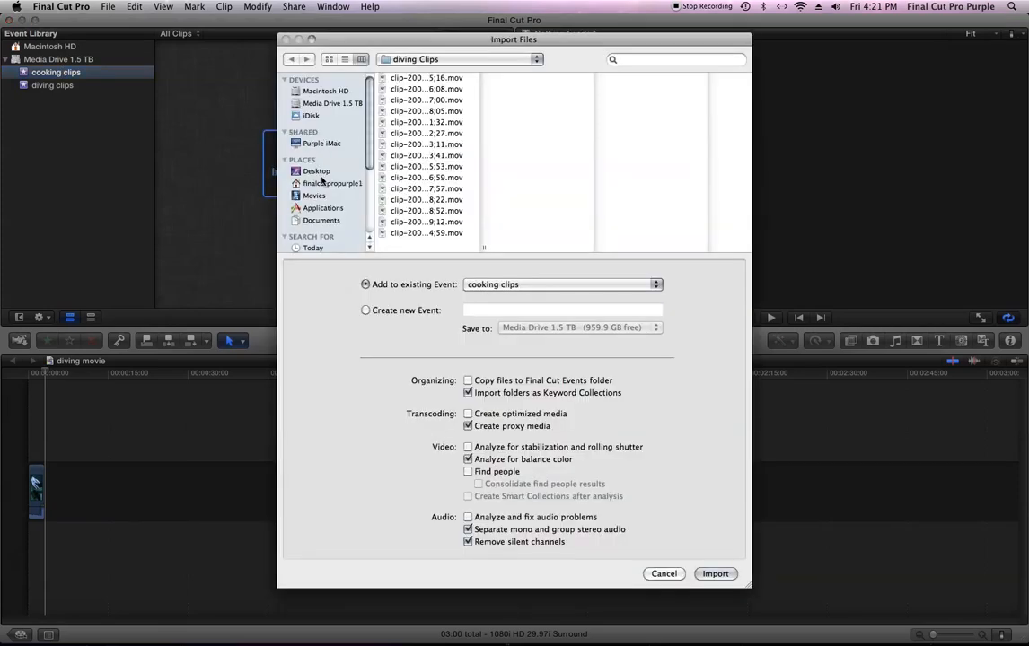
{"action": "left_click", "coordinate": [324, 103]}
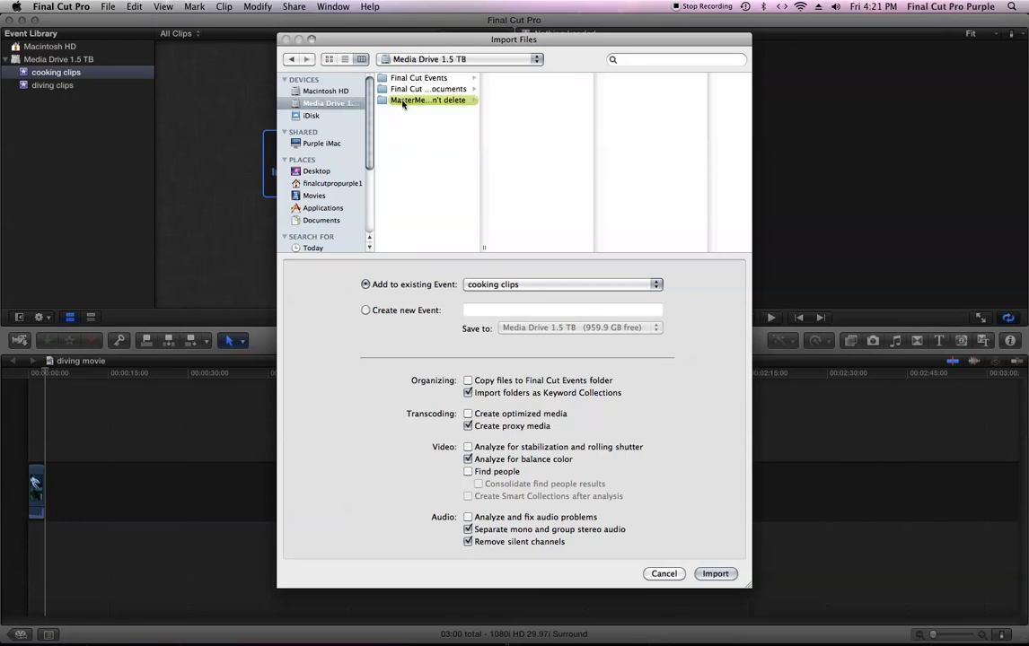
{"action": "left_click", "coordinate": [422, 100]}
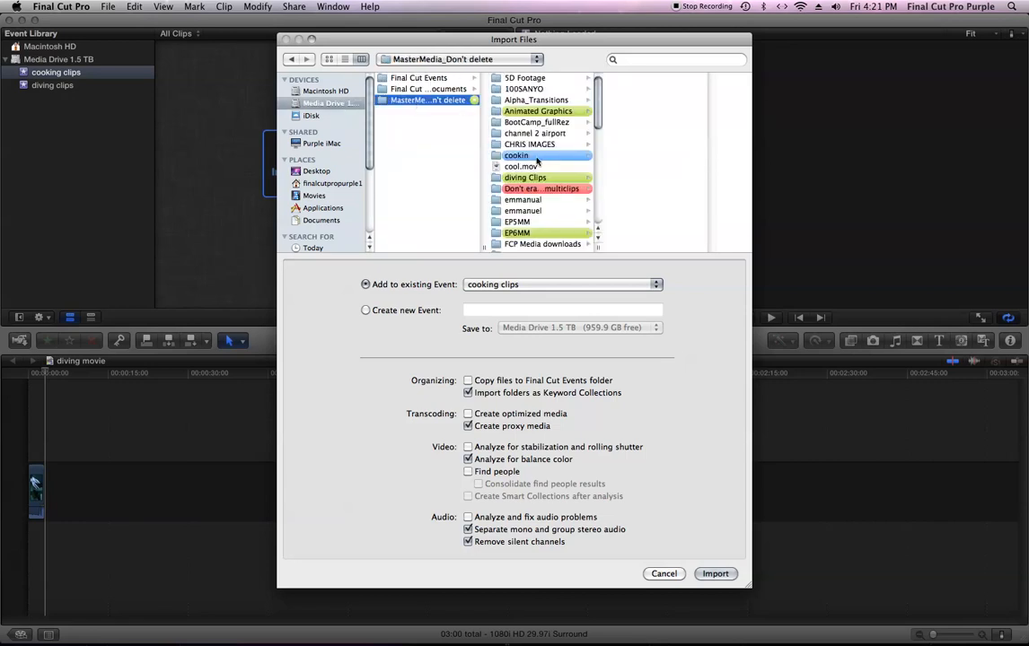
{"action": "left_click", "coordinate": [530, 232]}
{"action": "left_click", "coordinate": [629, 100]}
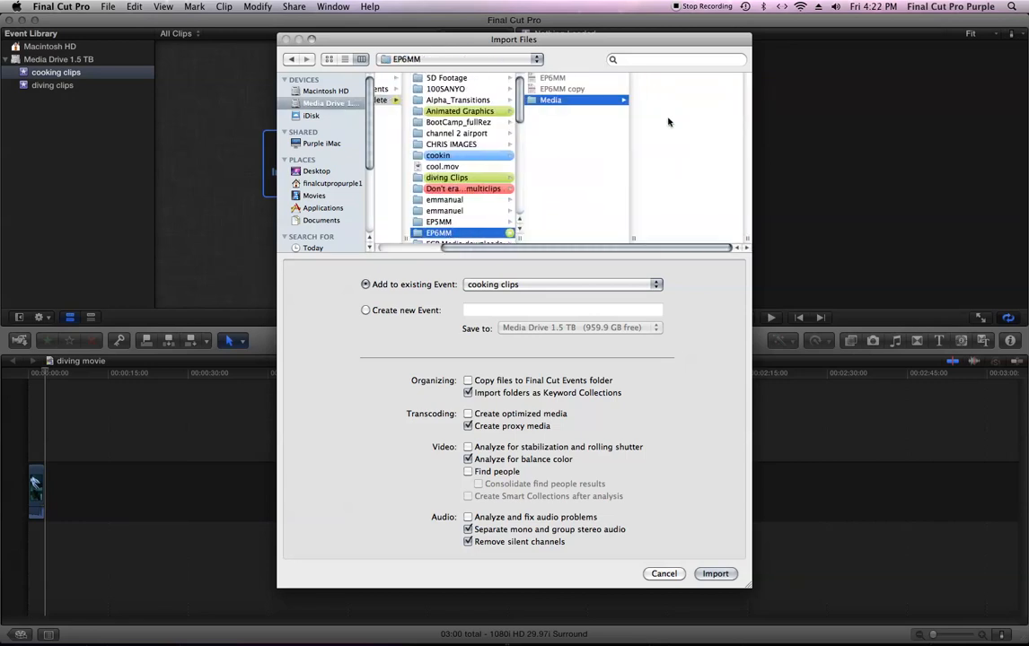
{"action": "left_click", "coordinate": [658, 79]}
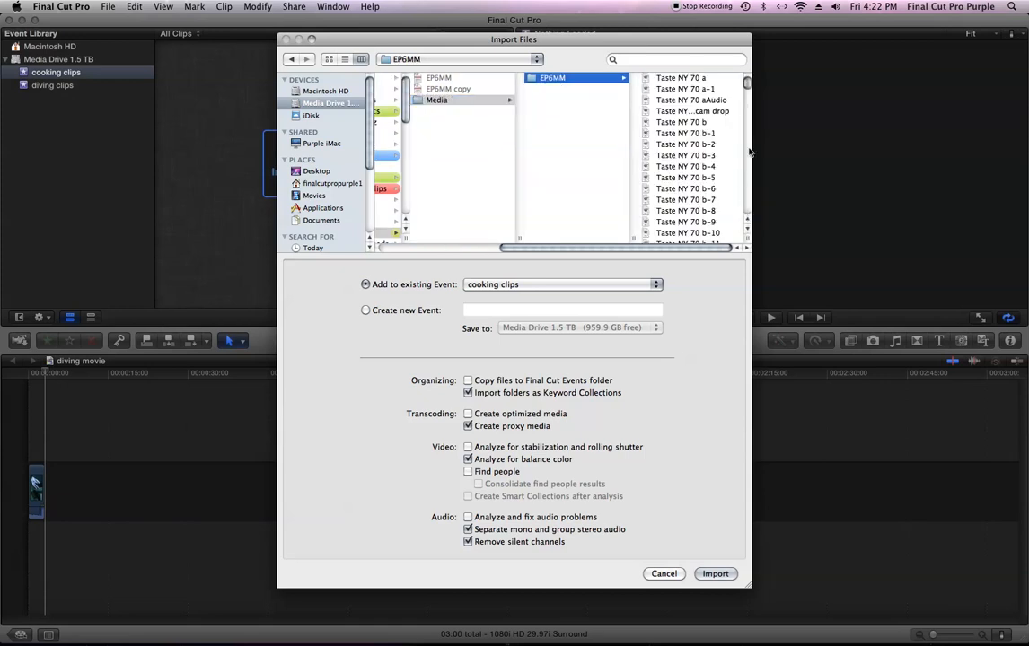
{"action": "scroll", "coordinate": [753, 140], "scroll_direction": "down", "scroll_amount": 5}
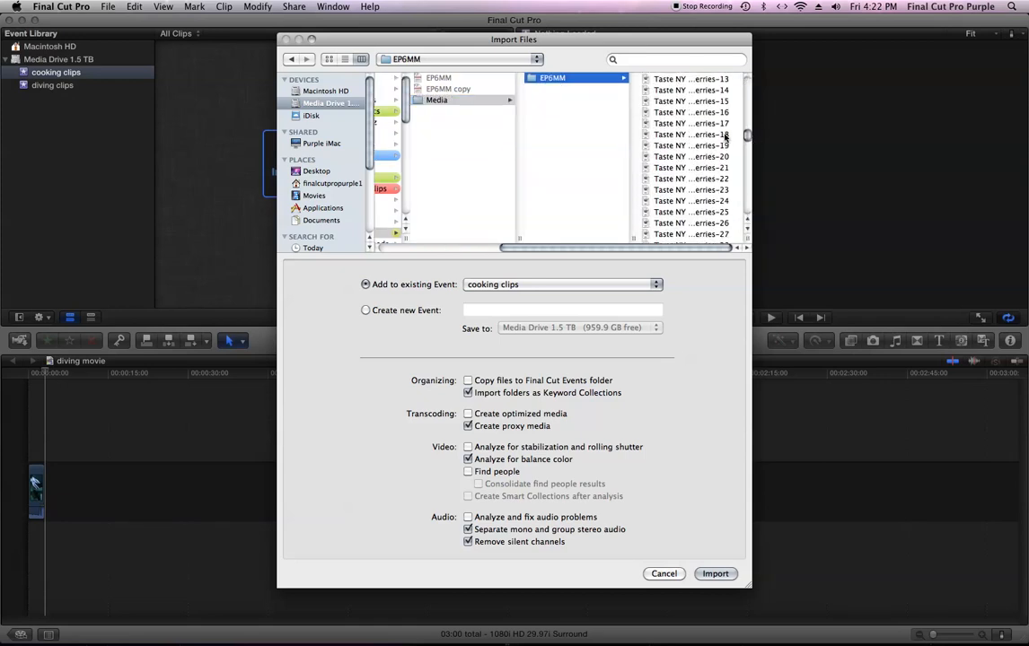
{"action": "left_click", "coordinate": [687, 79]}
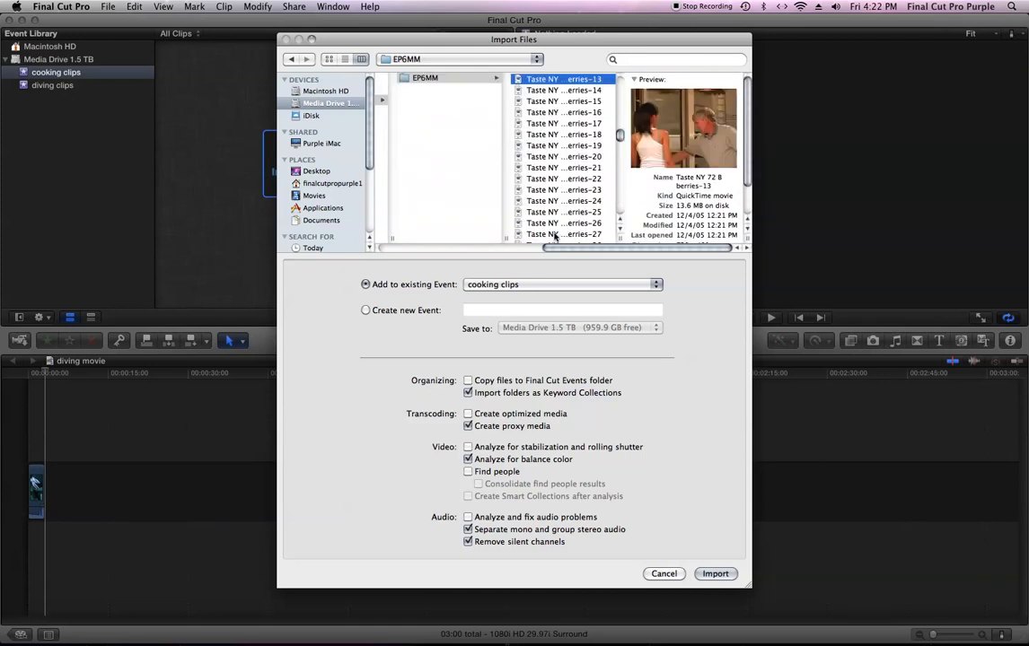
{"action": "left_click", "coordinate": [554, 236], "text": "shift"}
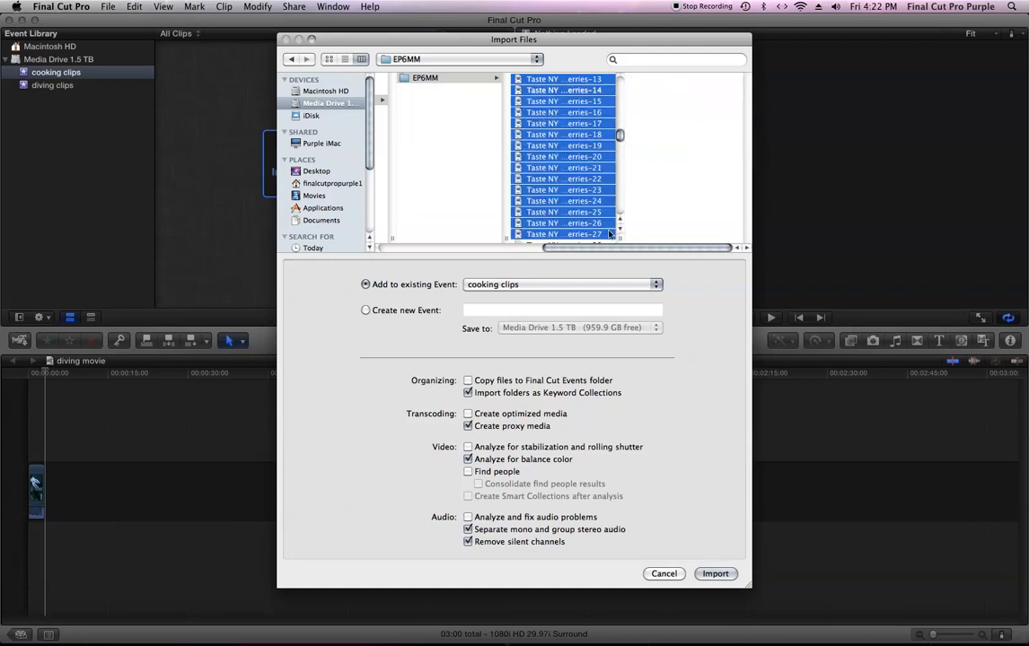
{"action": "left_click", "coordinate": [716, 574]}
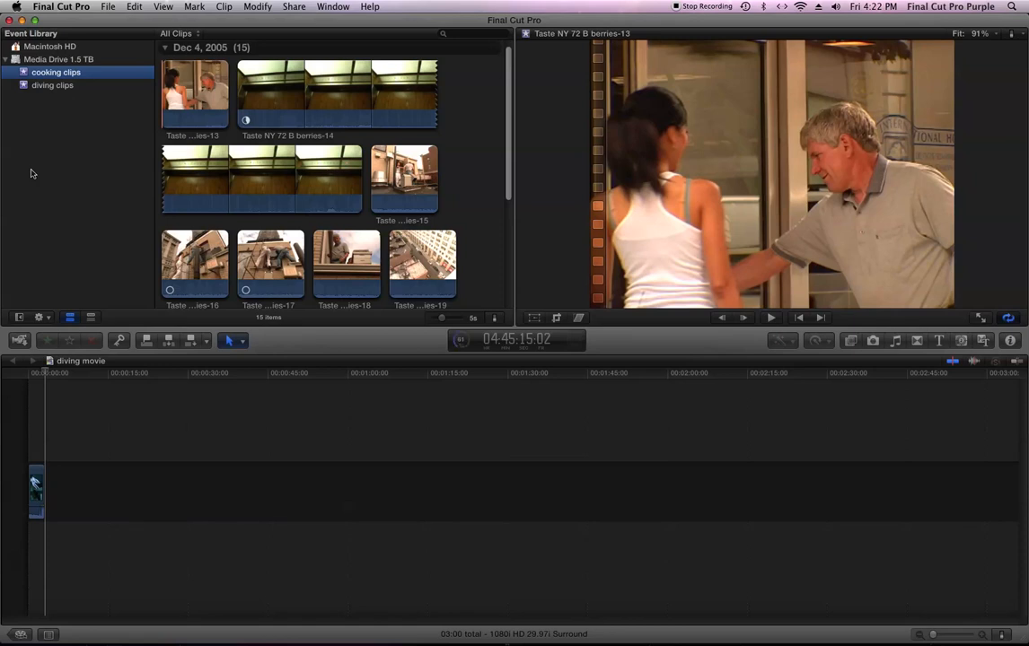
Step: Create a new project named "cooking movie" with cooking clips as its default event and the automatic video settings
{"action": "left_click", "coordinate": [106, 7]}
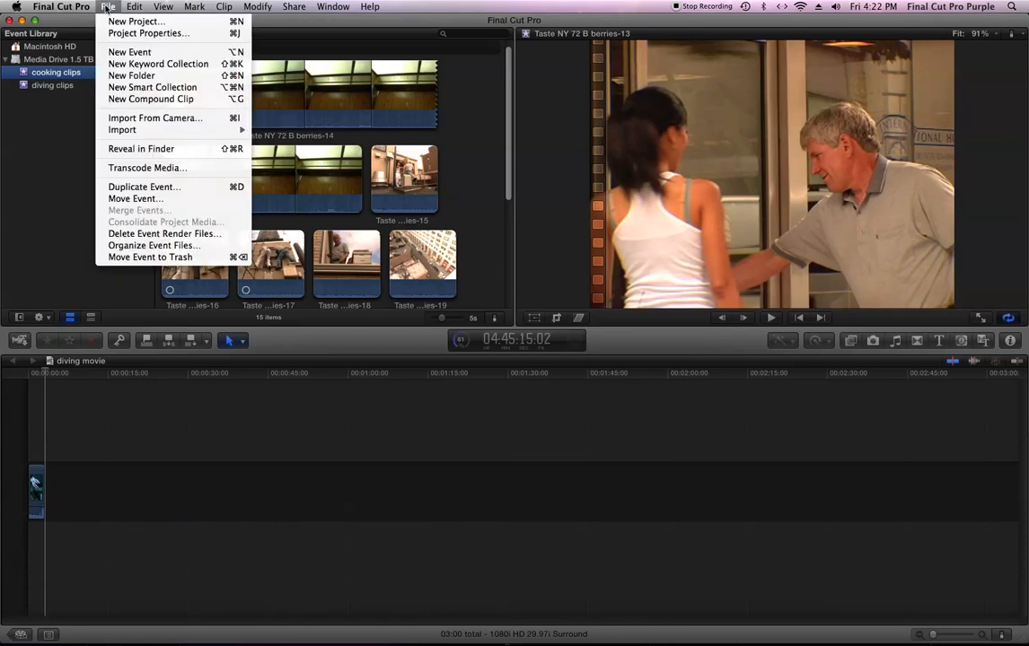
{"action": "left_click", "coordinate": [112, 21]}
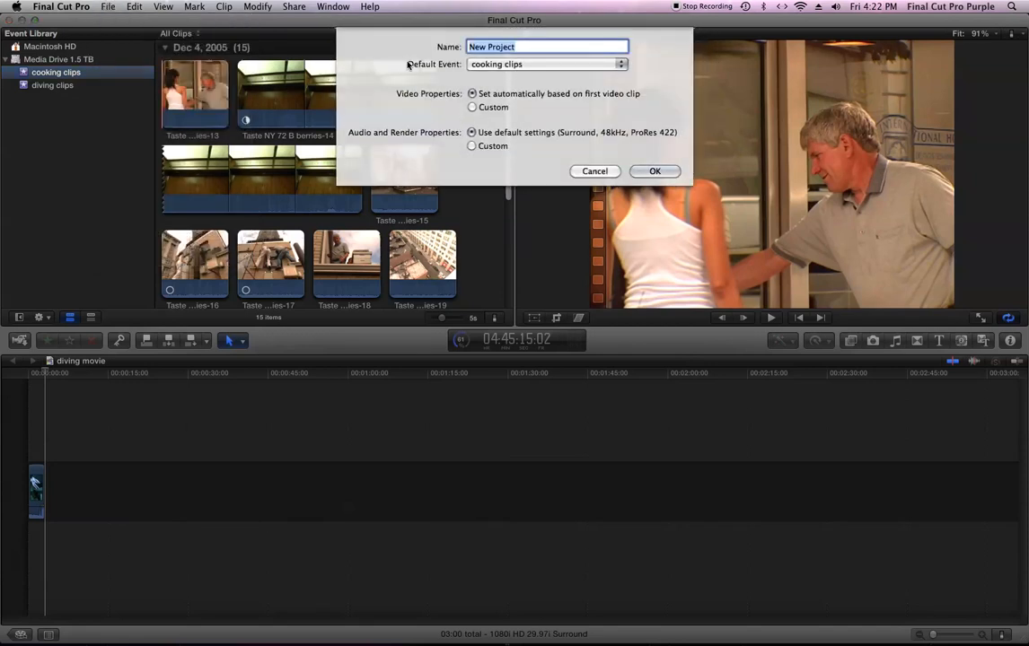
{"action": "type", "text": "cooking movie"}
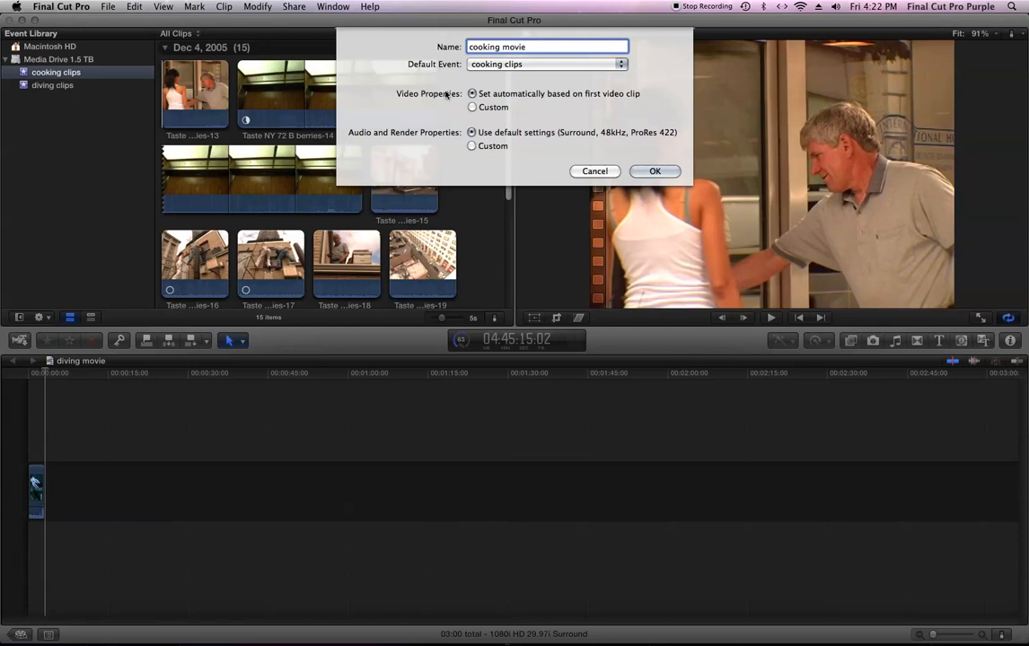
{"action": "left_click", "coordinate": [657, 171]}
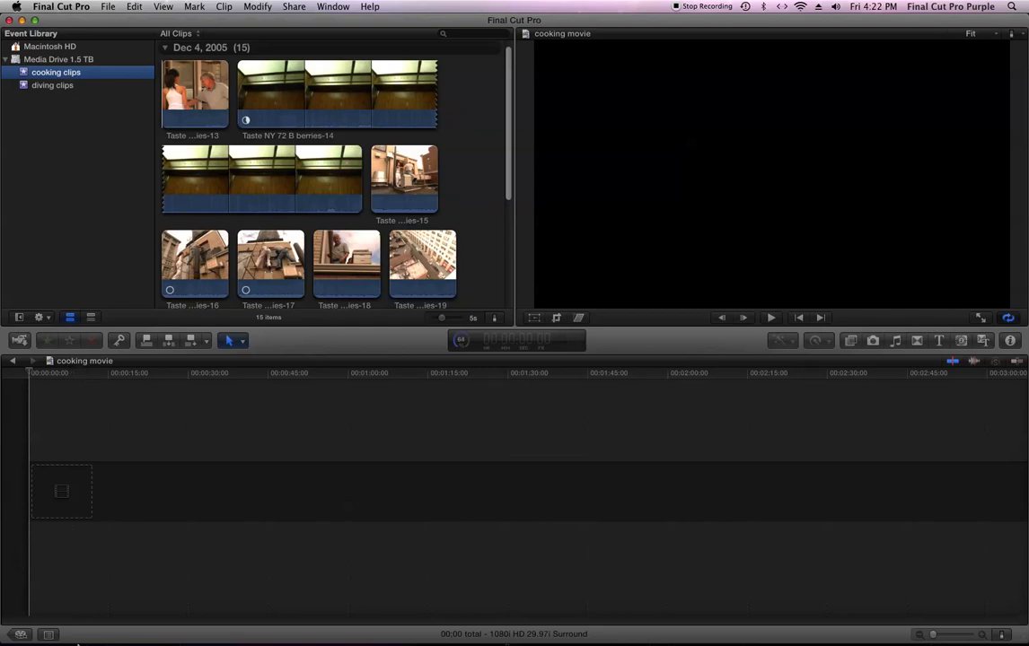
Step: Switch to Finder, inspect the cooking movie folder inside Final Cut Projects, and return to Final Cut Pro
{"action": "left_click", "coordinate": [99, 618]}
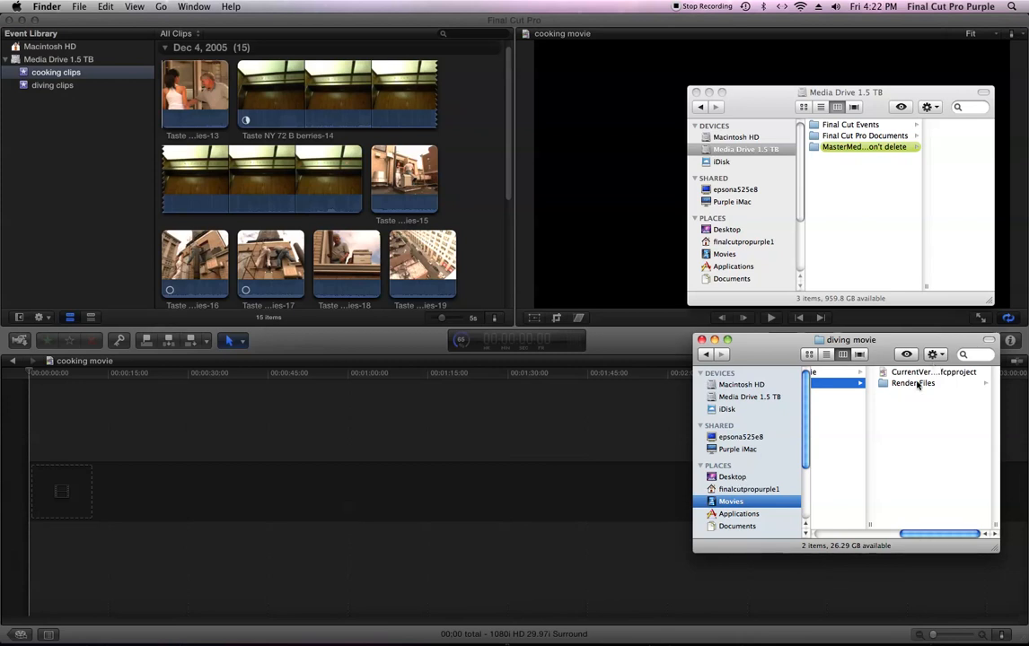
{"action": "left_click_drag", "start_coordinate": [913, 537], "coordinate": [839, 536]}
{"action": "left_click", "coordinate": [848, 372]}
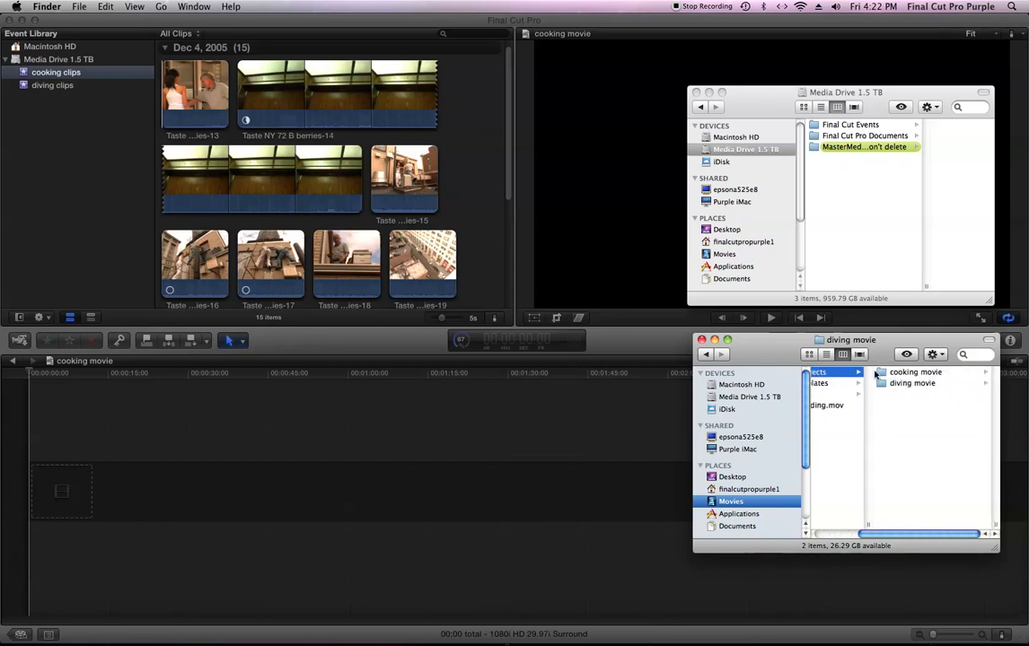
{"action": "left_click", "coordinate": [932, 373]}
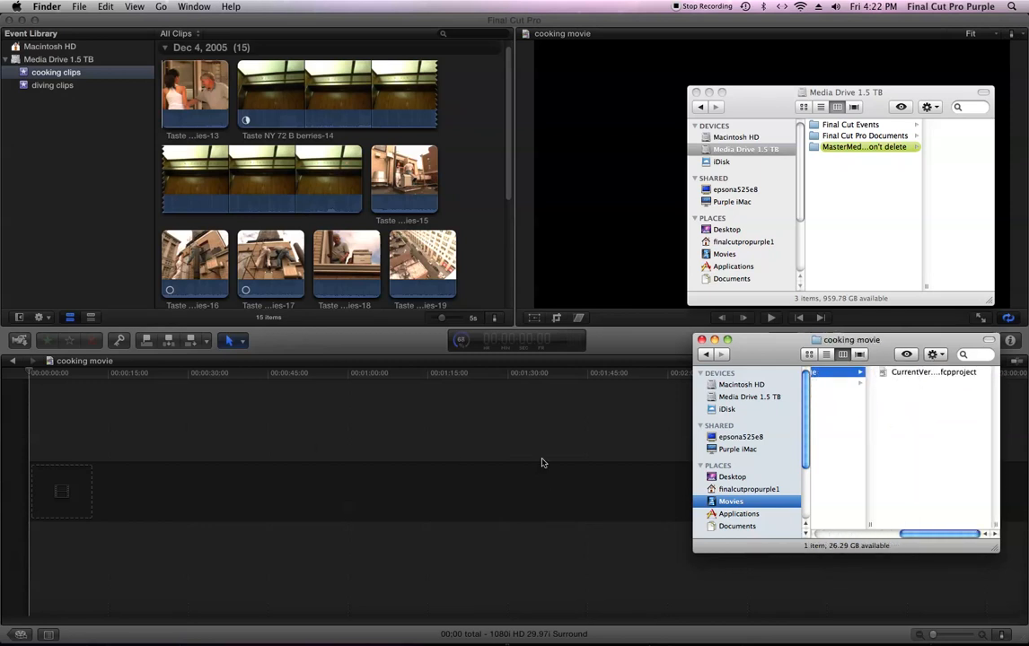
{"action": "left_click", "coordinate": [119, 453]}
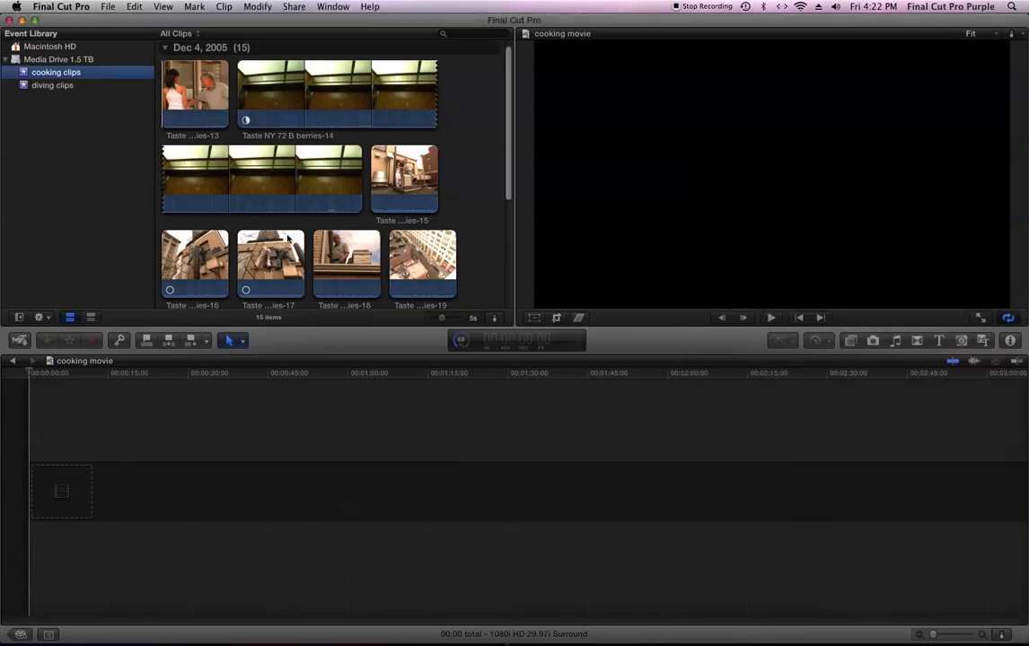
Step: Select the whole Taste NY 72 B berries-13 clip and append it to the cooking movie timeline
{"action": "left_click", "coordinate": [178, 80]}
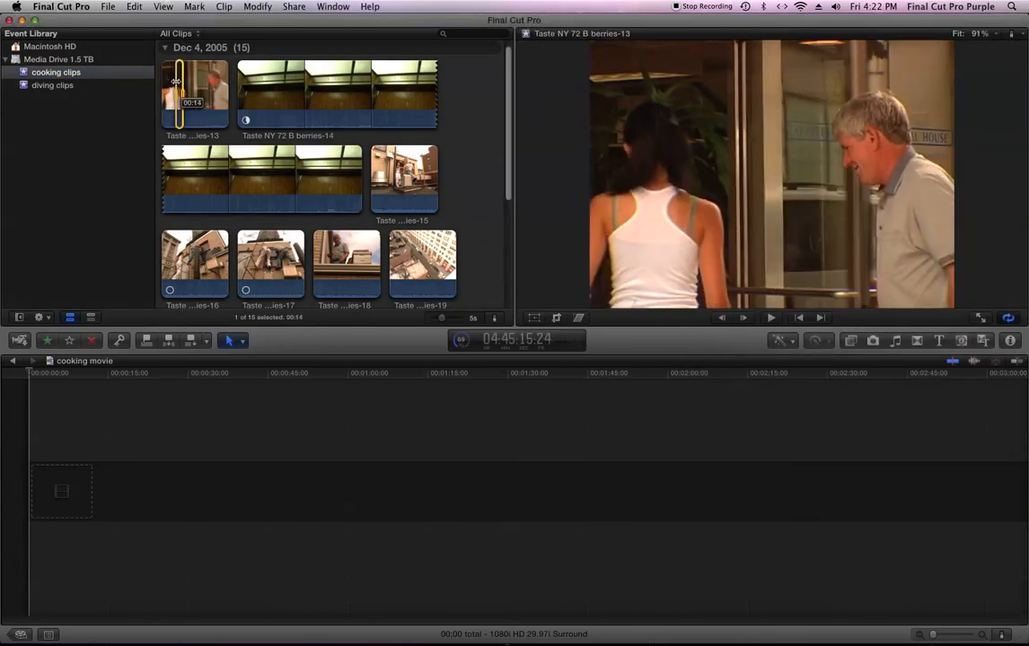
{"action": "left_click", "coordinate": [193, 97]}
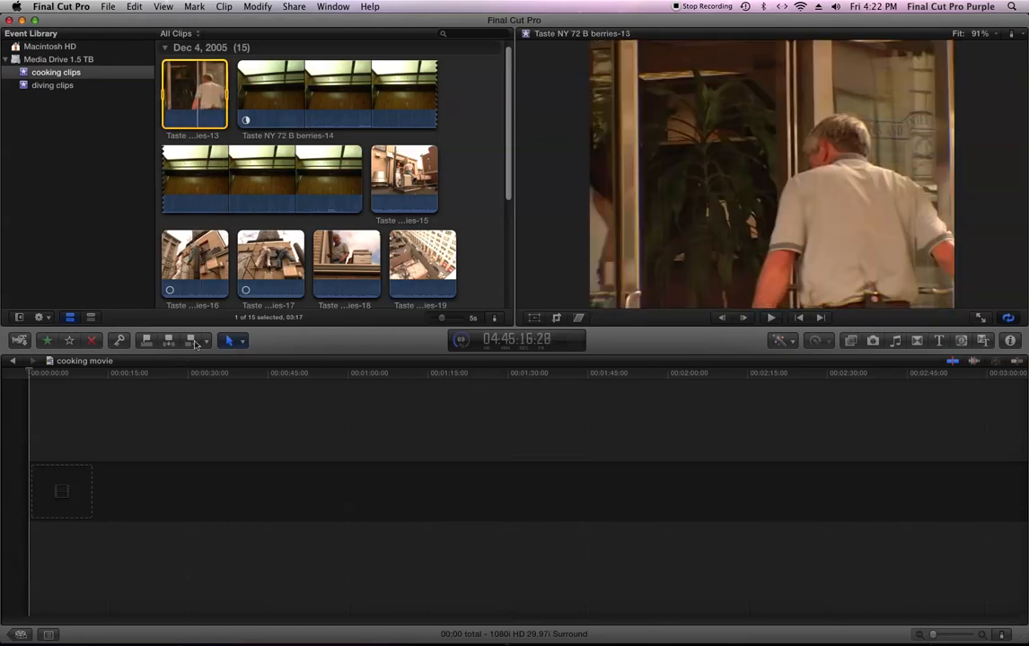
{"action": "left_click", "coordinate": [190, 341]}
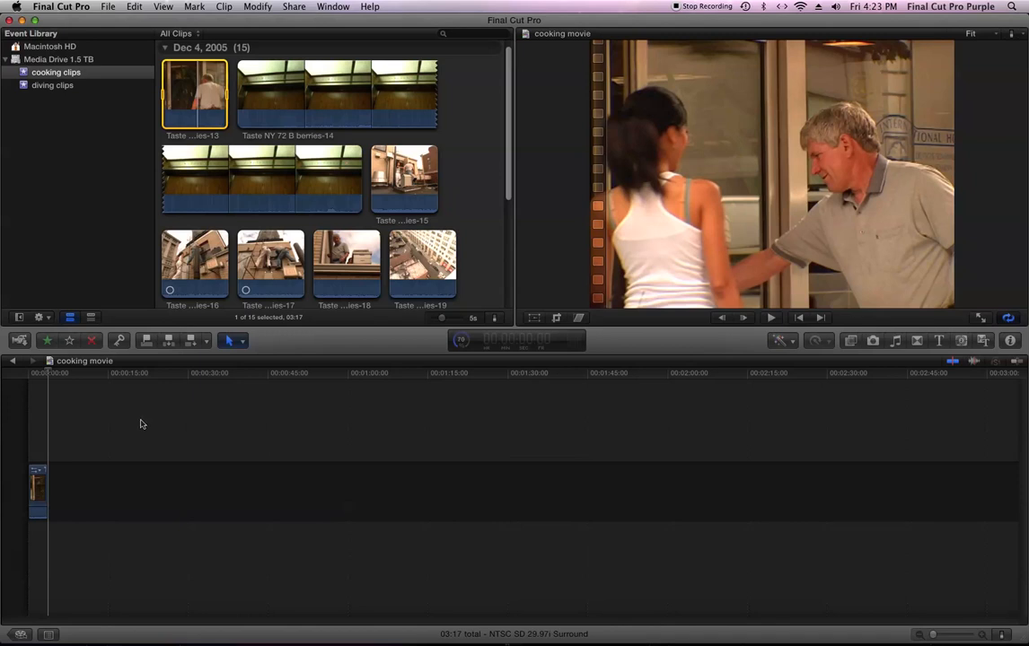
Step: Show the Project Library and open the diving movie project in the timeline
{"action": "left_click", "coordinate": [22, 635]}
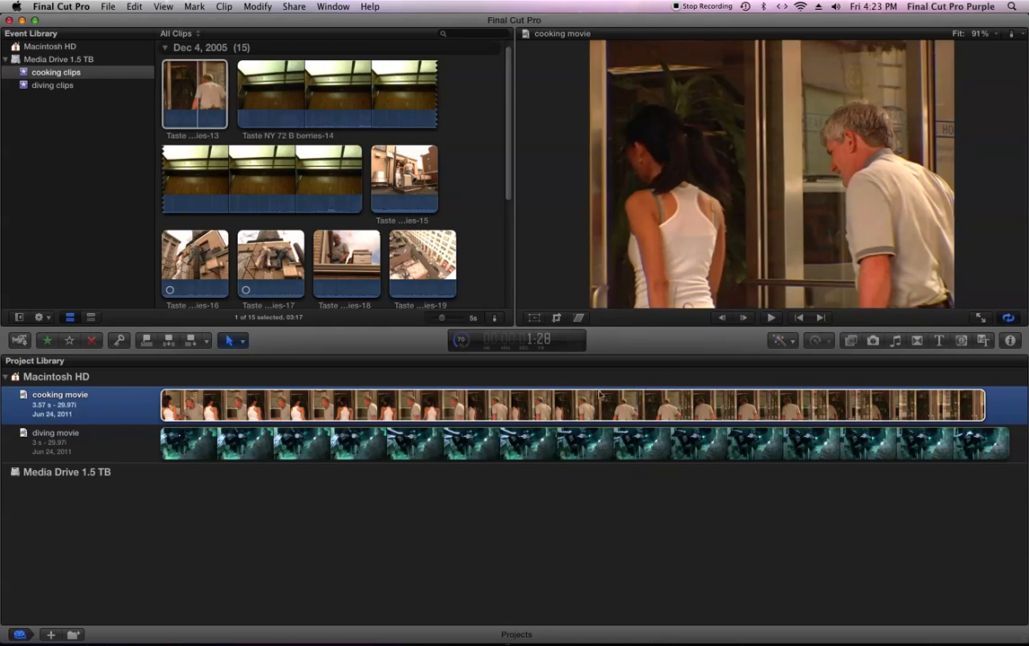
{"action": "left_click", "coordinate": [321, 451]}
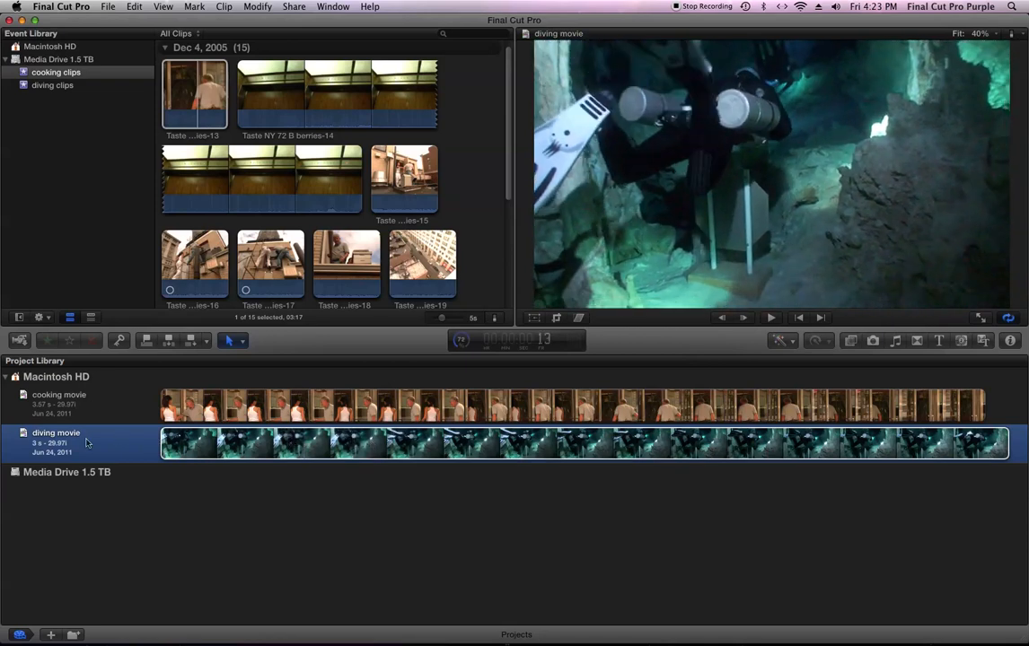
{"action": "double_click", "coordinate": [193, 450]}
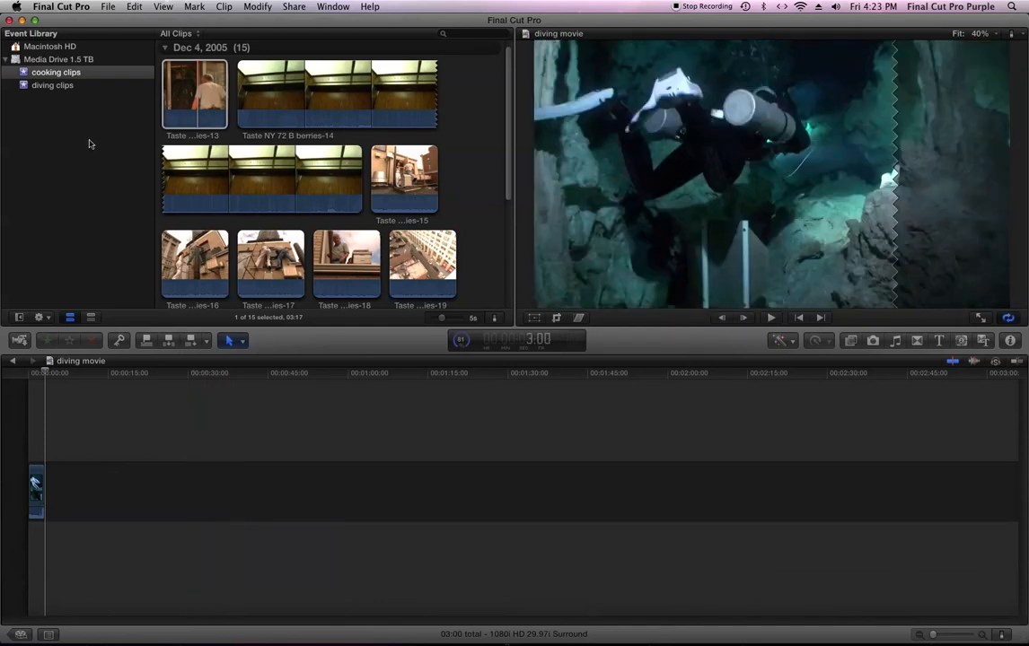
{"action": "left_click", "coordinate": [52, 85]}
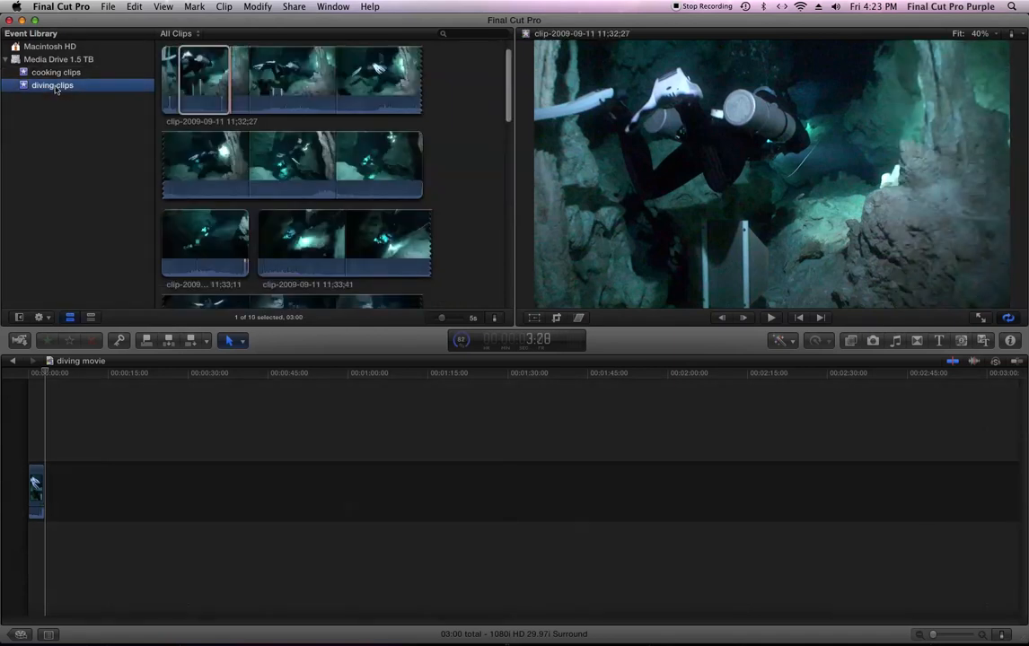
{"action": "left_click", "coordinate": [101, 7]}
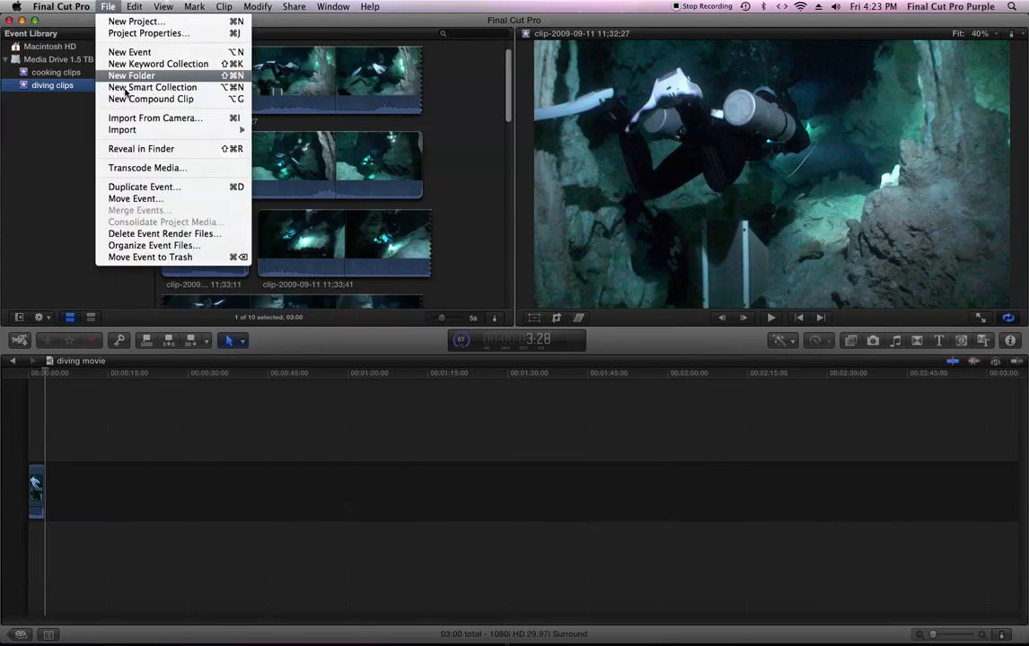
{"action": "mouse_move", "coordinate": [122, 130]}
{"action": "left_click", "coordinate": [274, 123]}
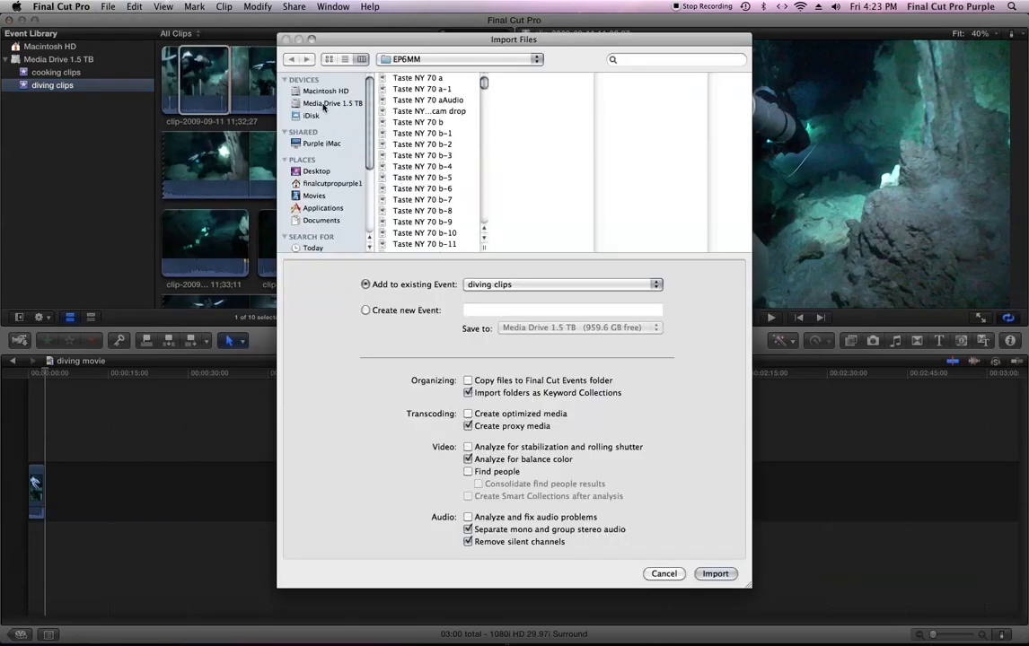
{"action": "left_click", "coordinate": [329, 105]}
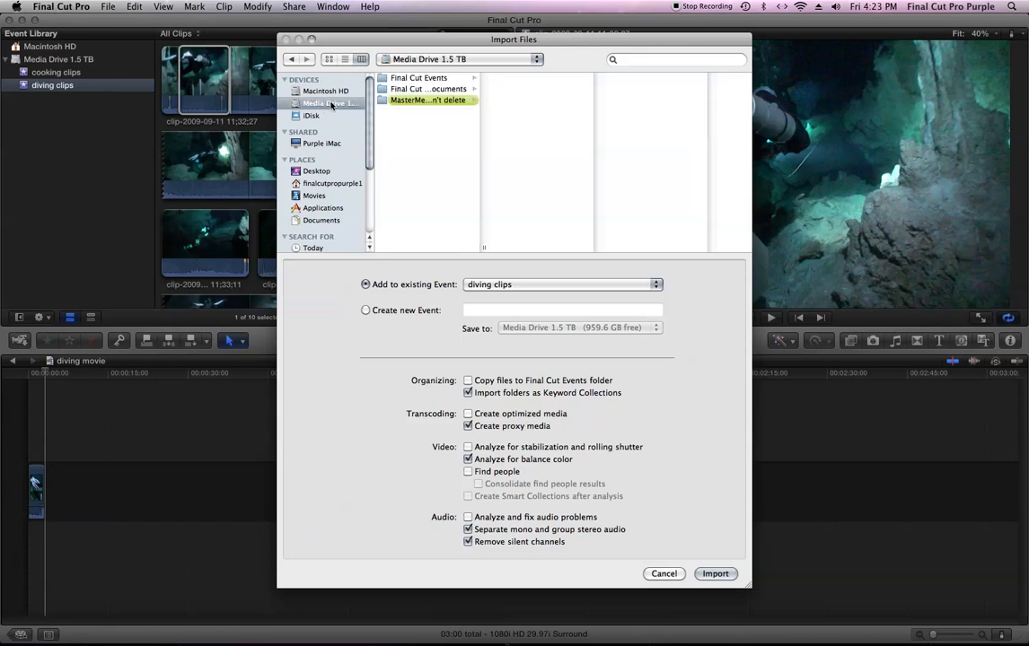
{"action": "left_click", "coordinate": [416, 102]}
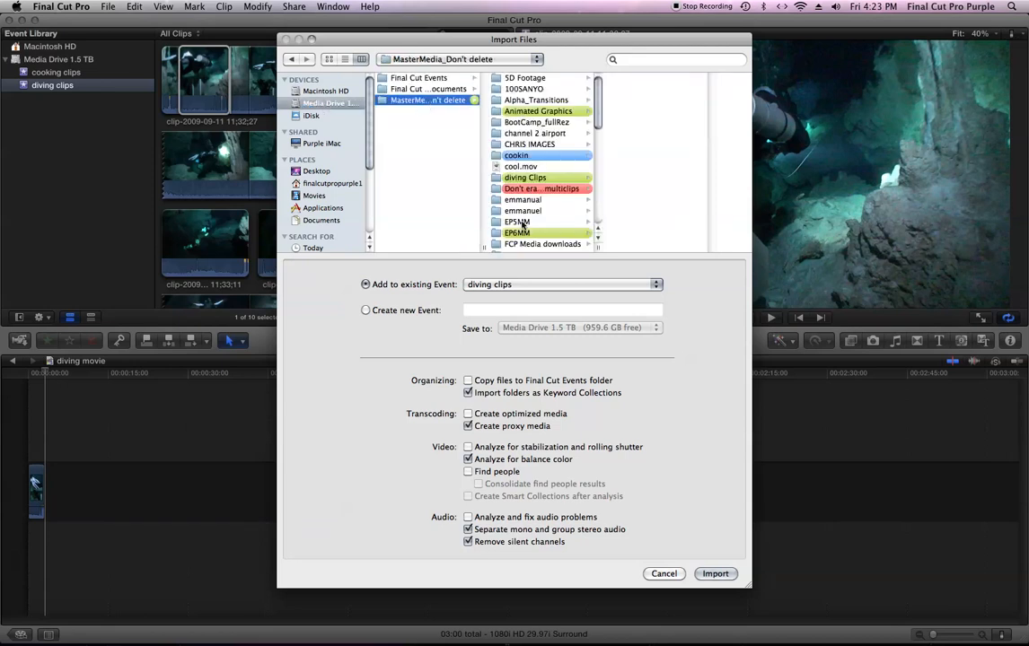
{"action": "left_click", "coordinate": [525, 178]}
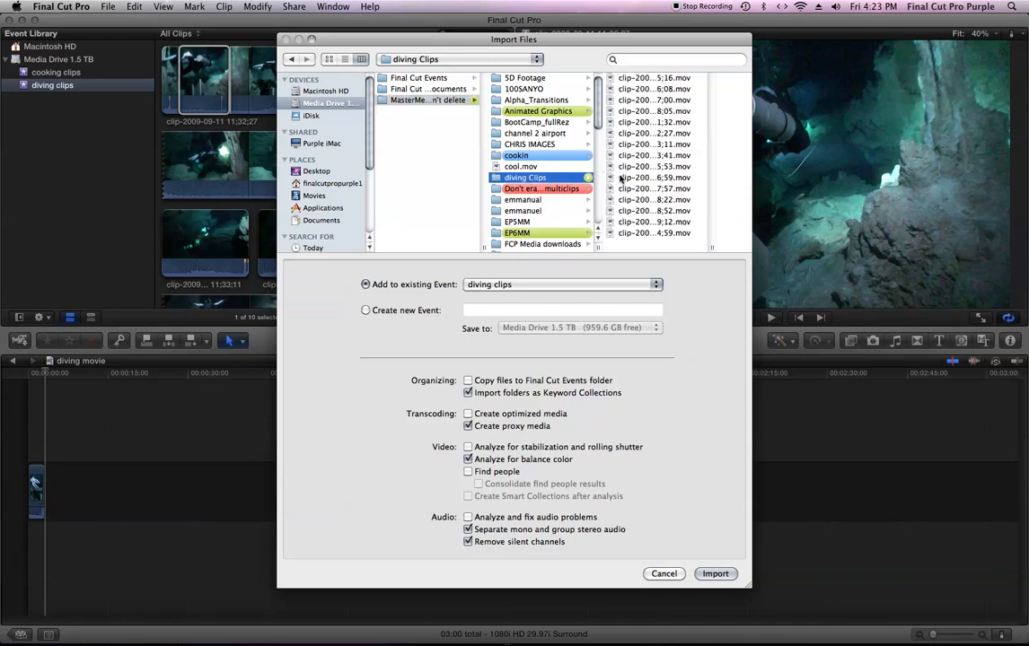
{"action": "left_click", "coordinate": [625, 79]}
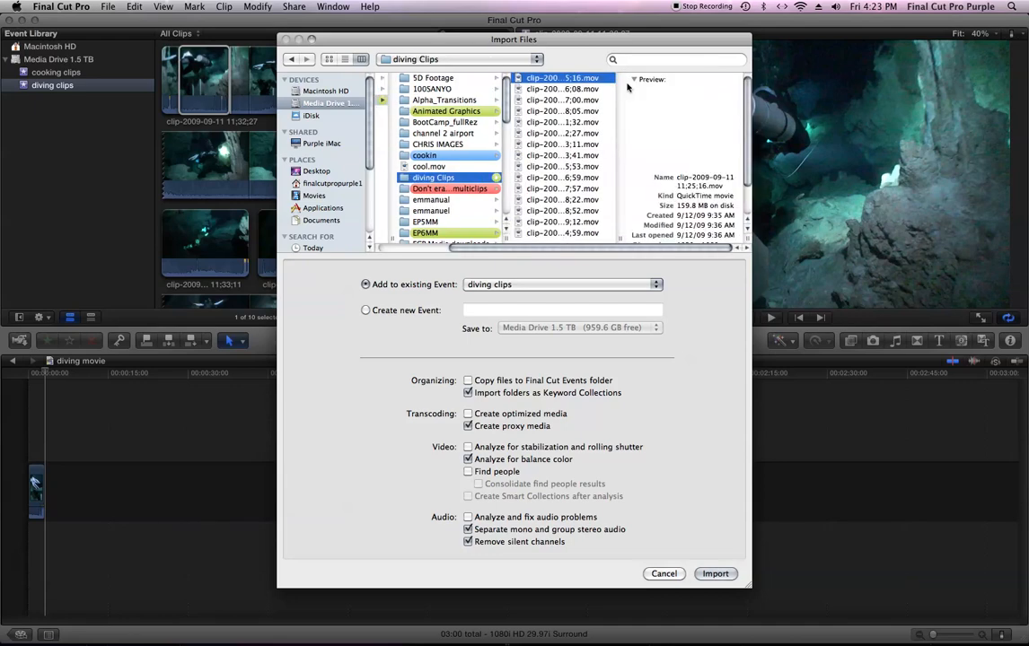
{"action": "left_click", "coordinate": [716, 577]}
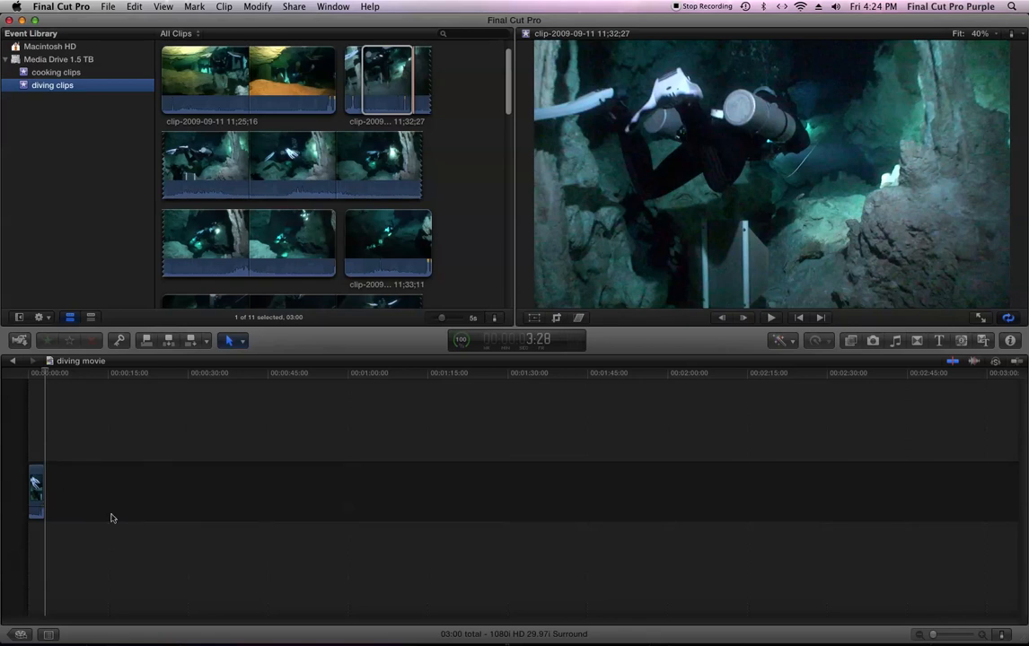
Step: Switch to Finder and inspect the Original Media folder of the diving clips event in Final Cut Events on Media Drive 1.5 TB
{"action": "mouse_move", "coordinate": [134, 639]}
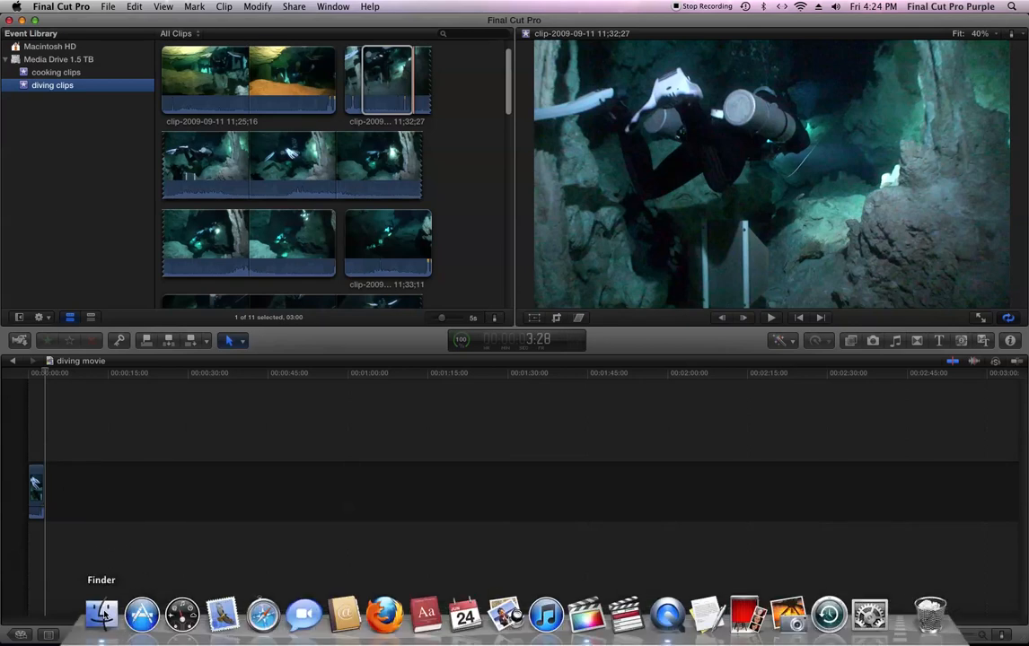
{"action": "left_click", "coordinate": [99, 616]}
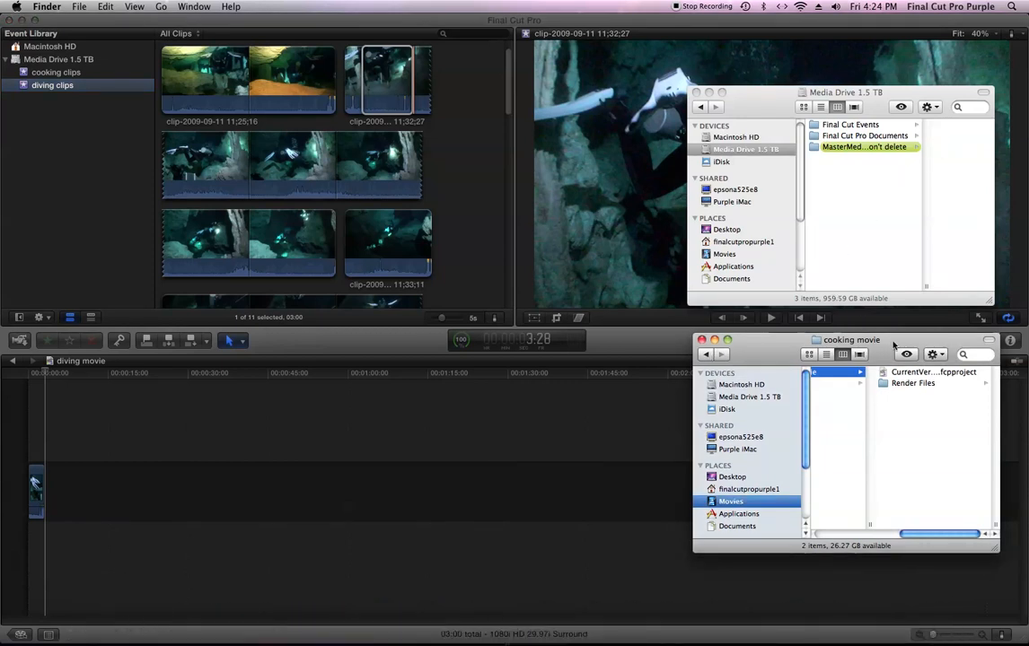
{"action": "left_click", "coordinate": [719, 149]}
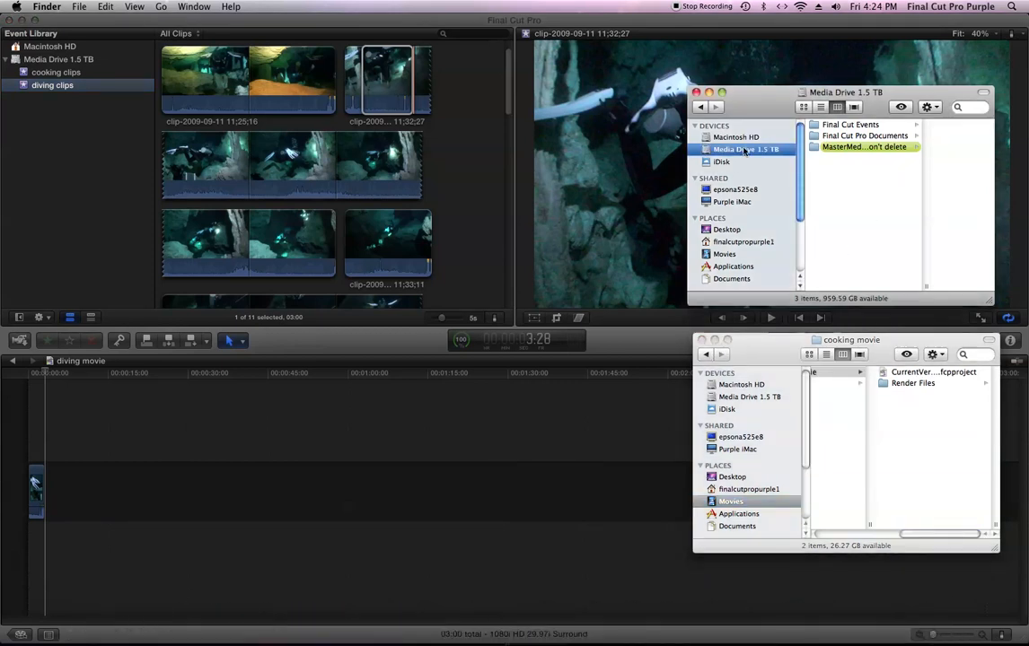
{"action": "left_click", "coordinate": [844, 127]}
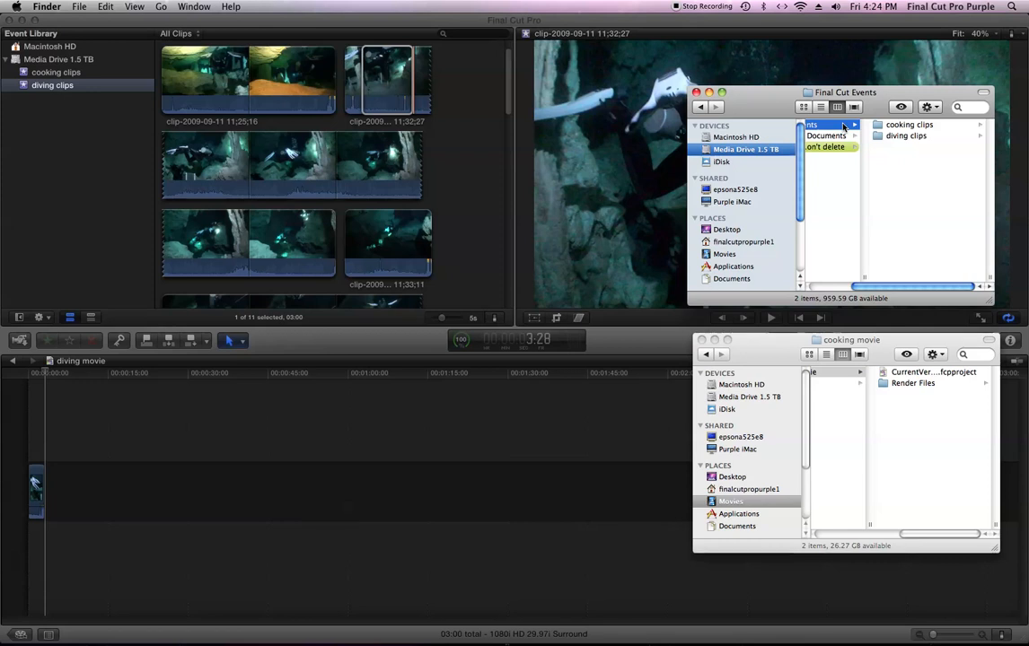
{"action": "left_click", "coordinate": [903, 136]}
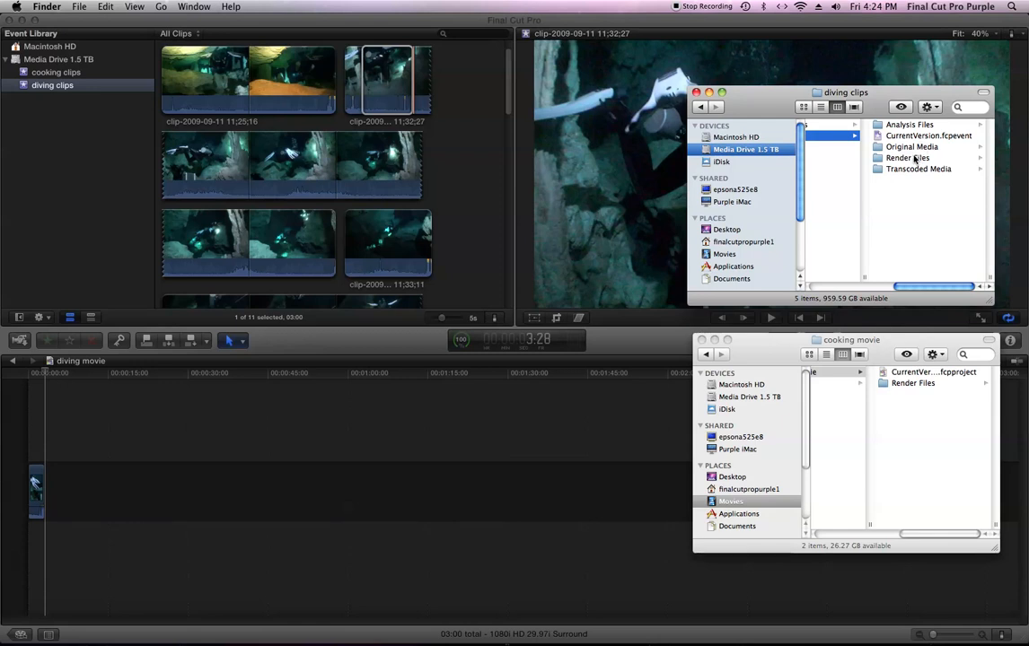
{"action": "left_click", "coordinate": [913, 148]}
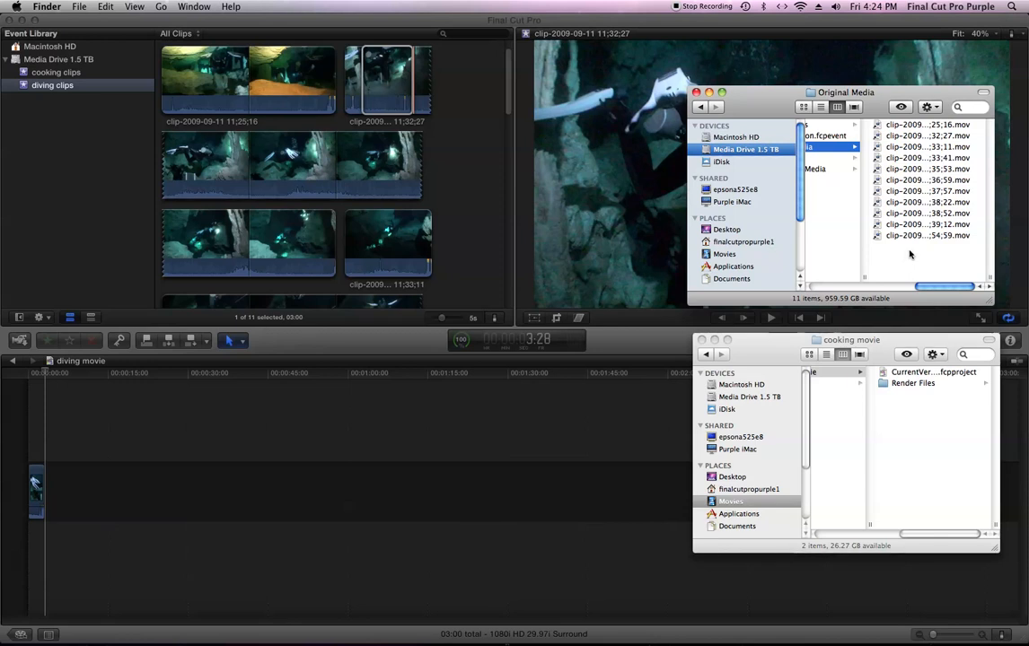
{"action": "left_click_drag", "start_coordinate": [908, 256], "coordinate": [883, 243]}
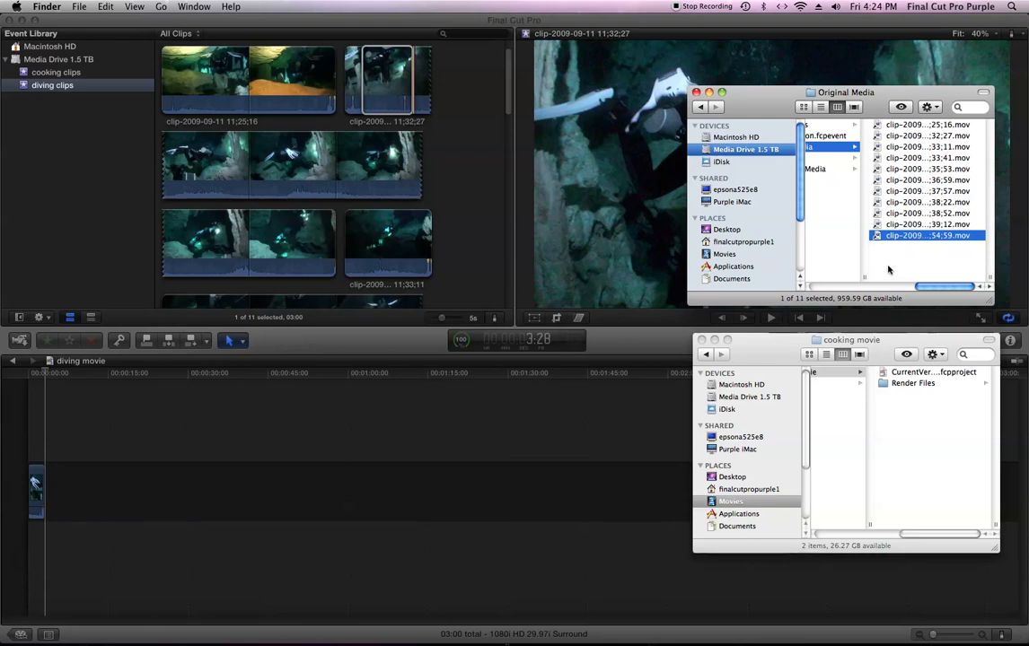
{"action": "left_click_drag", "start_coordinate": [936, 288], "coordinate": [891, 288]}
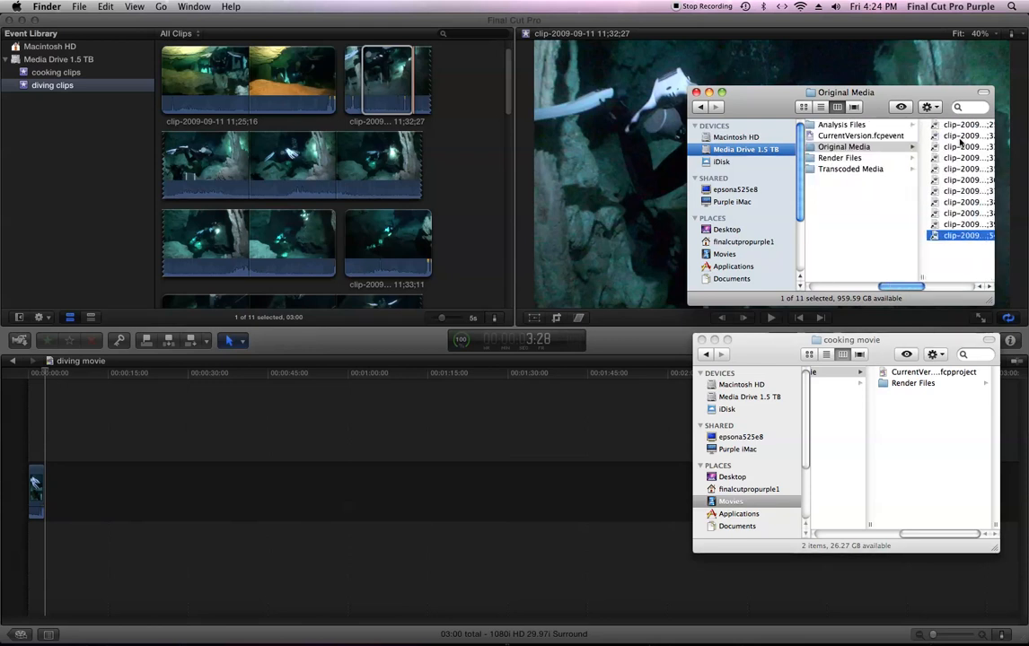
{"action": "left_click", "coordinate": [967, 125]}
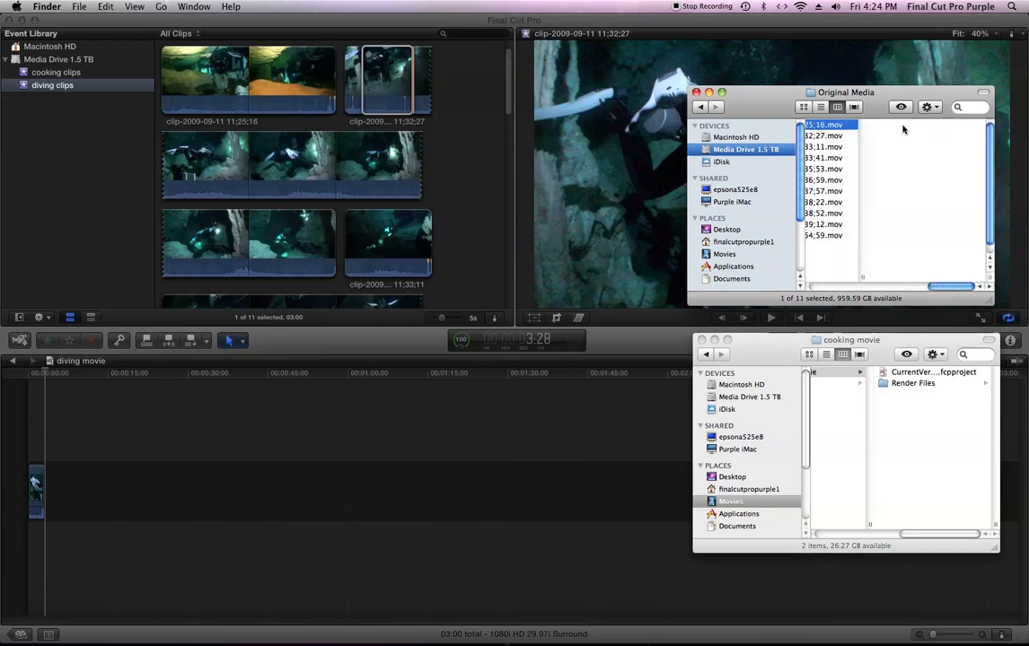
{"action": "left_click", "coordinate": [814, 128]}
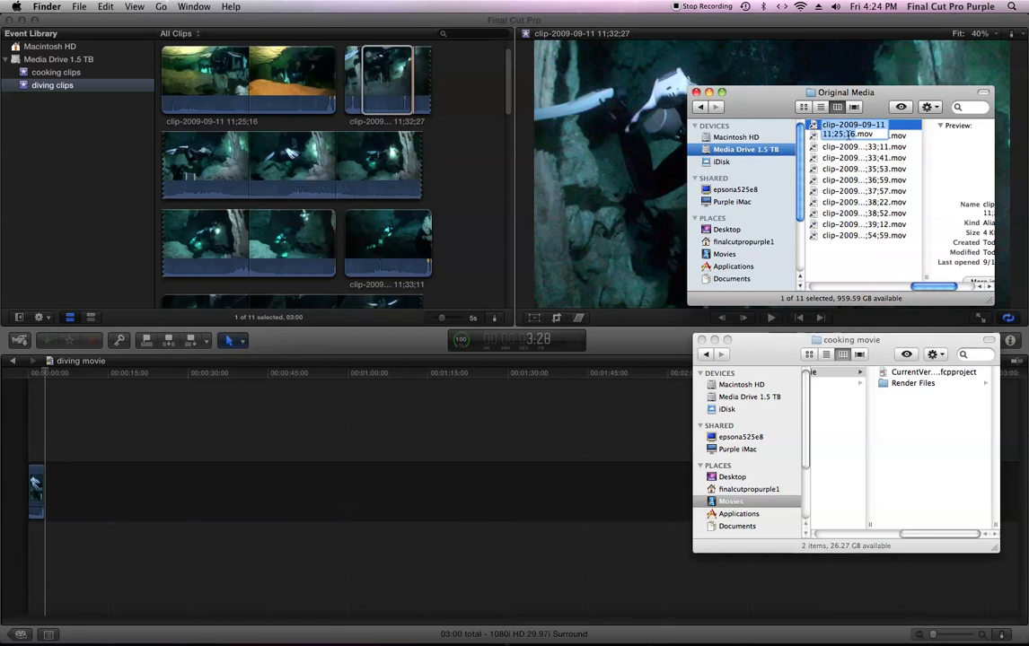
{"action": "key", "text": "Right"}
{"action": "type", "text": "a"}
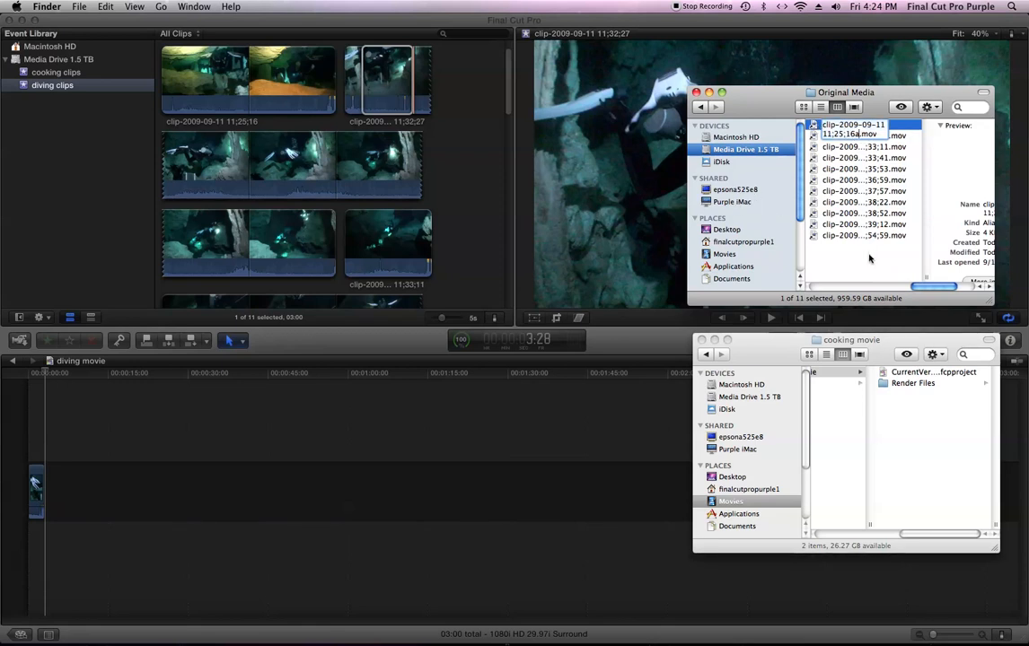
{"action": "key", "text": "Return"}
{"action": "left_click", "coordinate": [386, 166]}
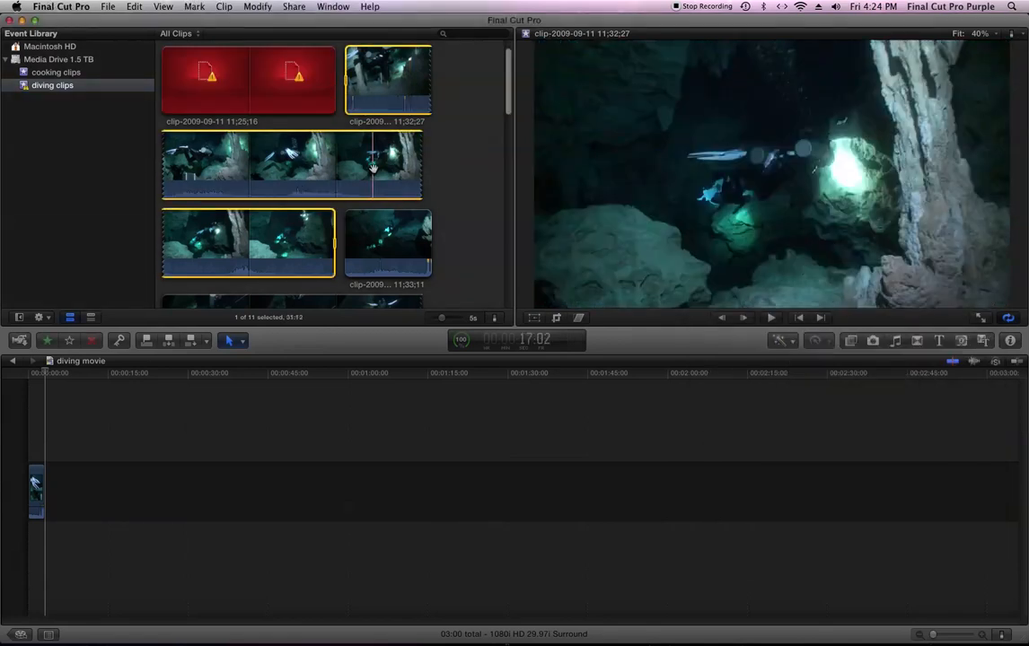